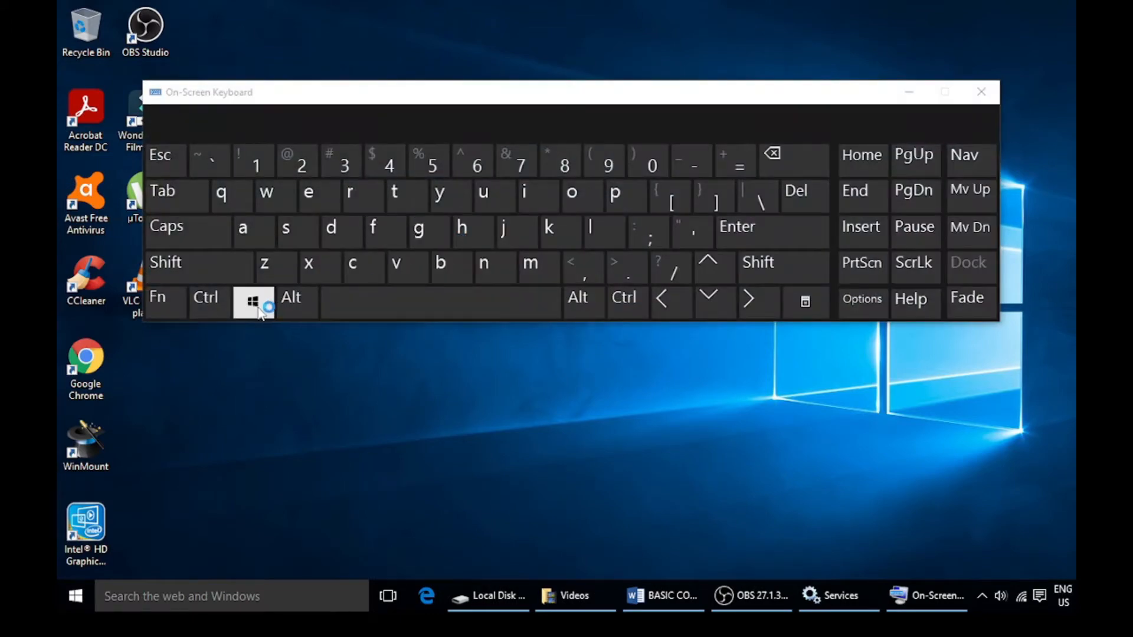
# - Open This PC in File Explorer using the On-Screen Keyboard, and close the keyboard window
pyautogui.click(319, 203)
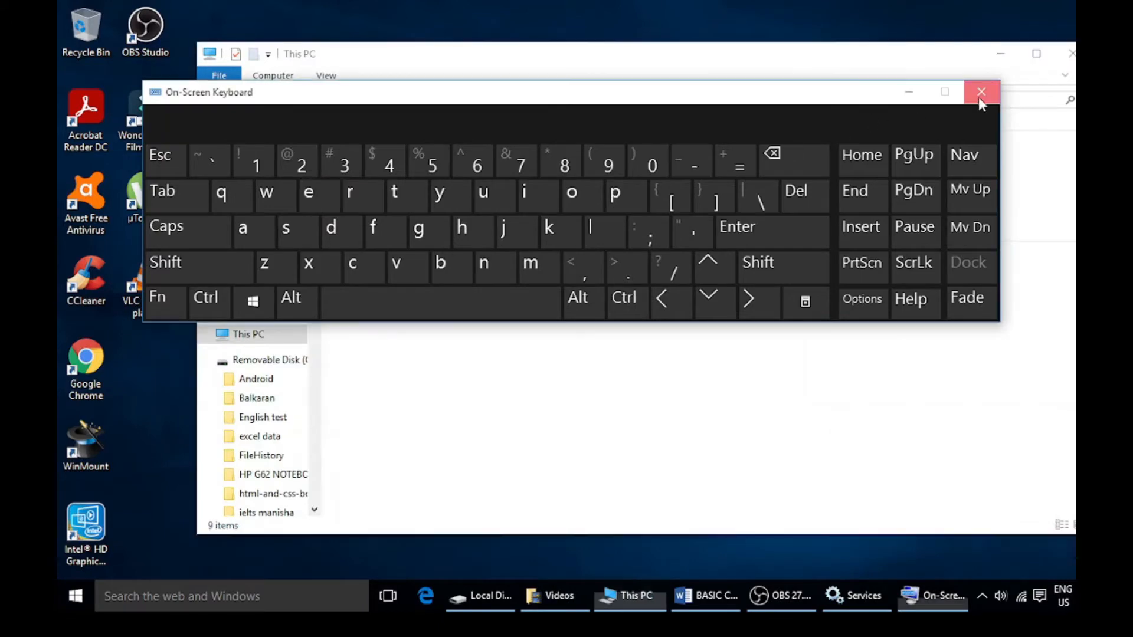
pyautogui.click(979, 94)
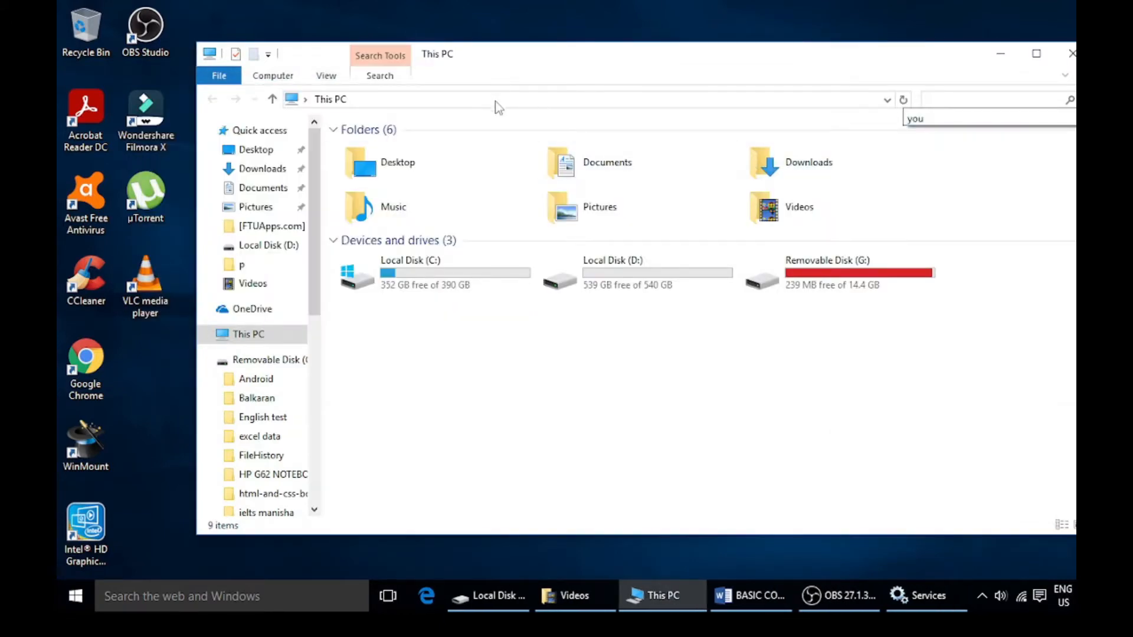
pyautogui.click(626, 340)
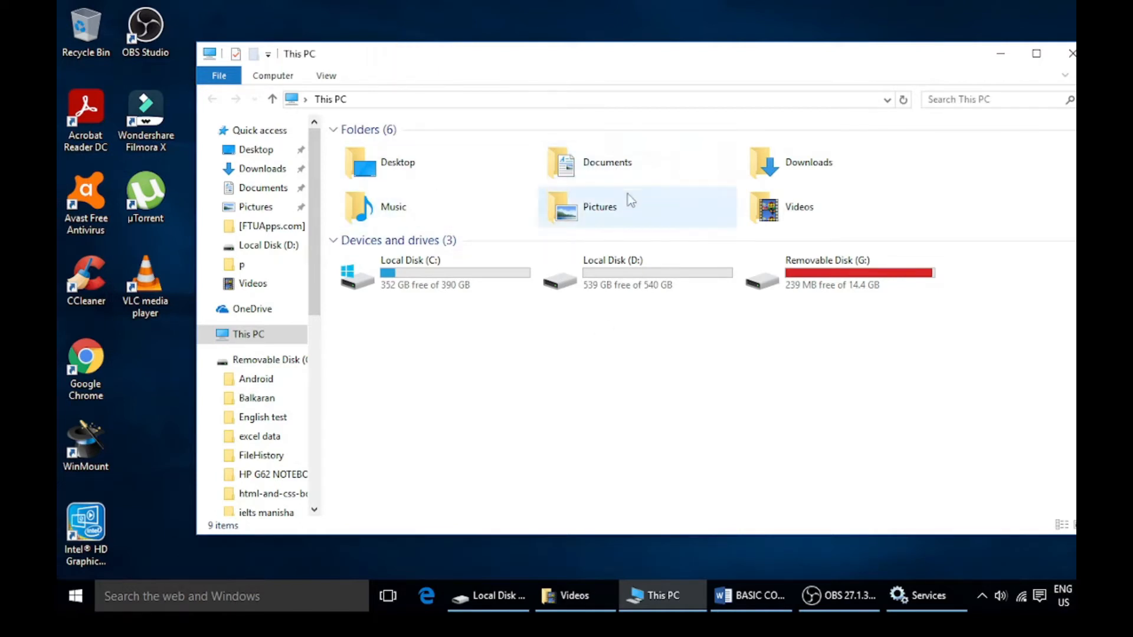
# - Point out Local Disk (C:), Local Disk (D:) and the Desktop, Documents and Downloads folders in This PC
pyautogui.click(452, 289)
pyautogui.click(609, 274)
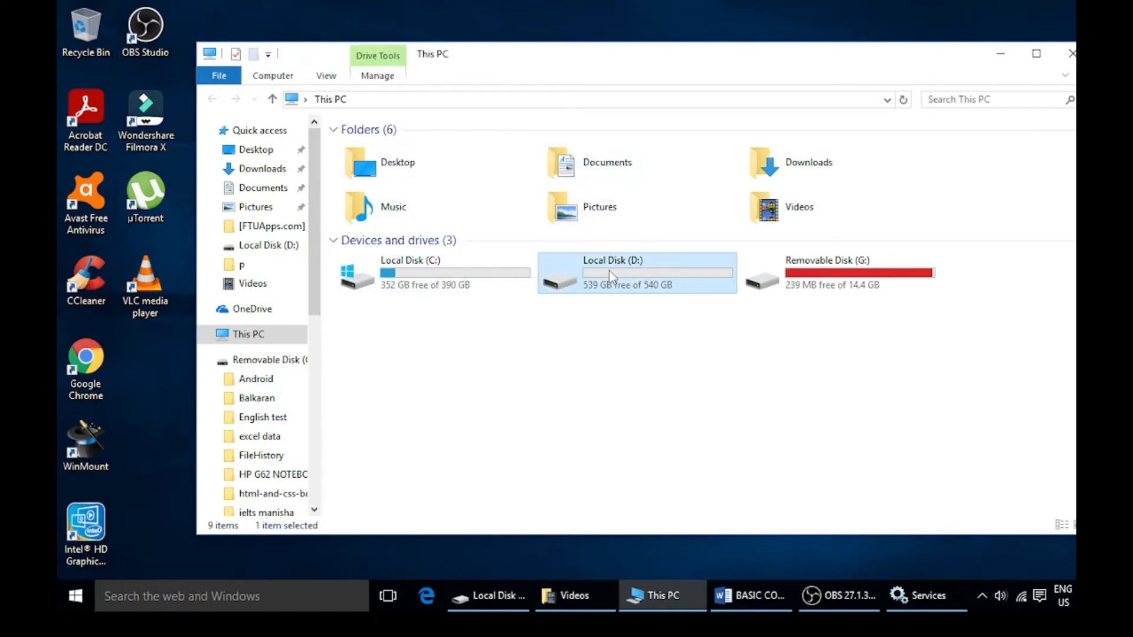
pyautogui.click(490, 172)
pyautogui.click(558, 169)
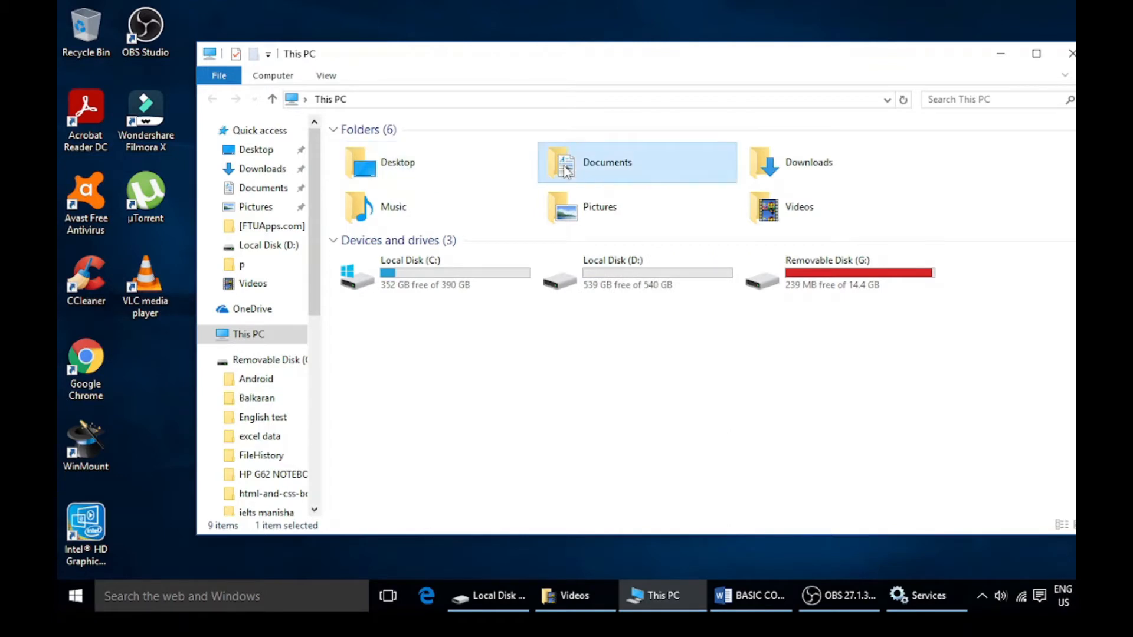
pyautogui.click(761, 164)
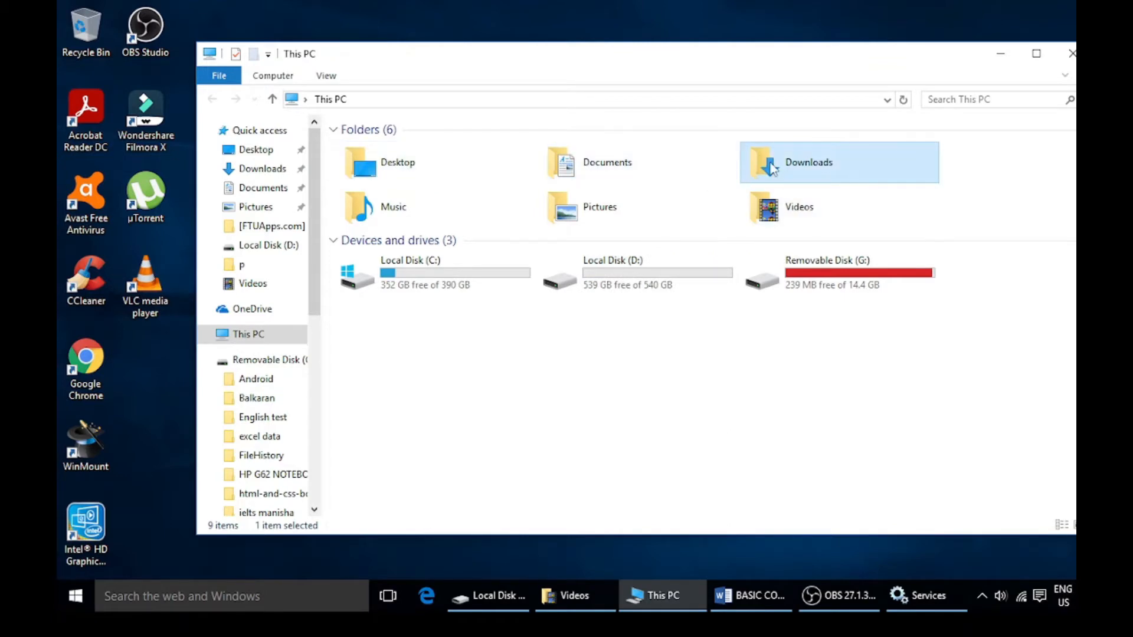
# - View the contents of the Downloads folder and the Videos folder, returning to This PC after each
pyautogui.doubleClick(804, 168)
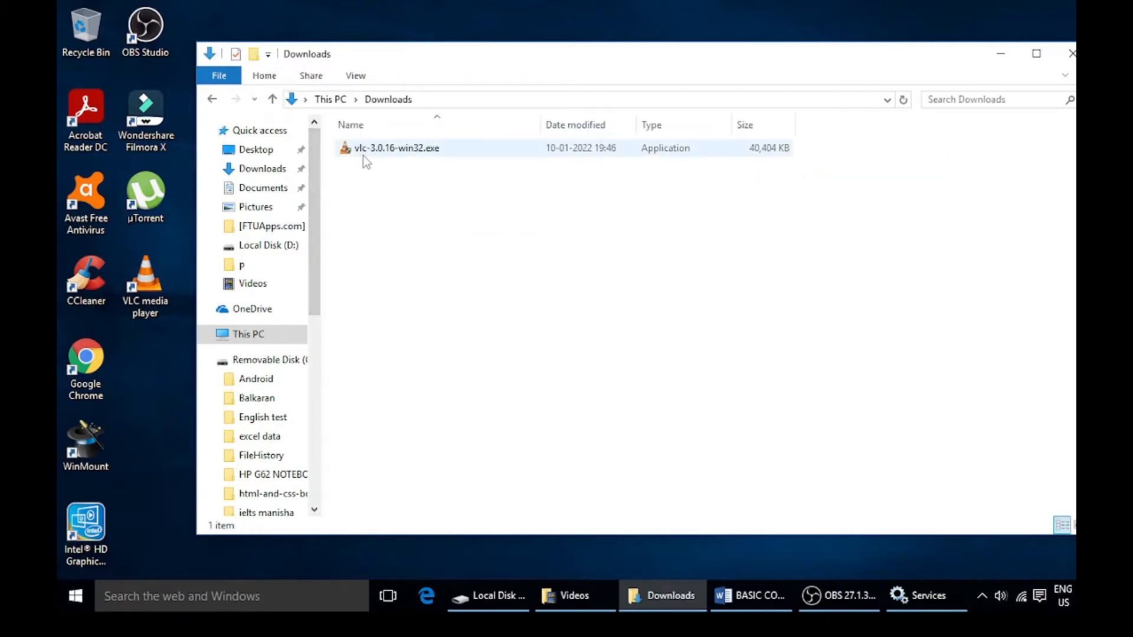
pyautogui.click(213, 101)
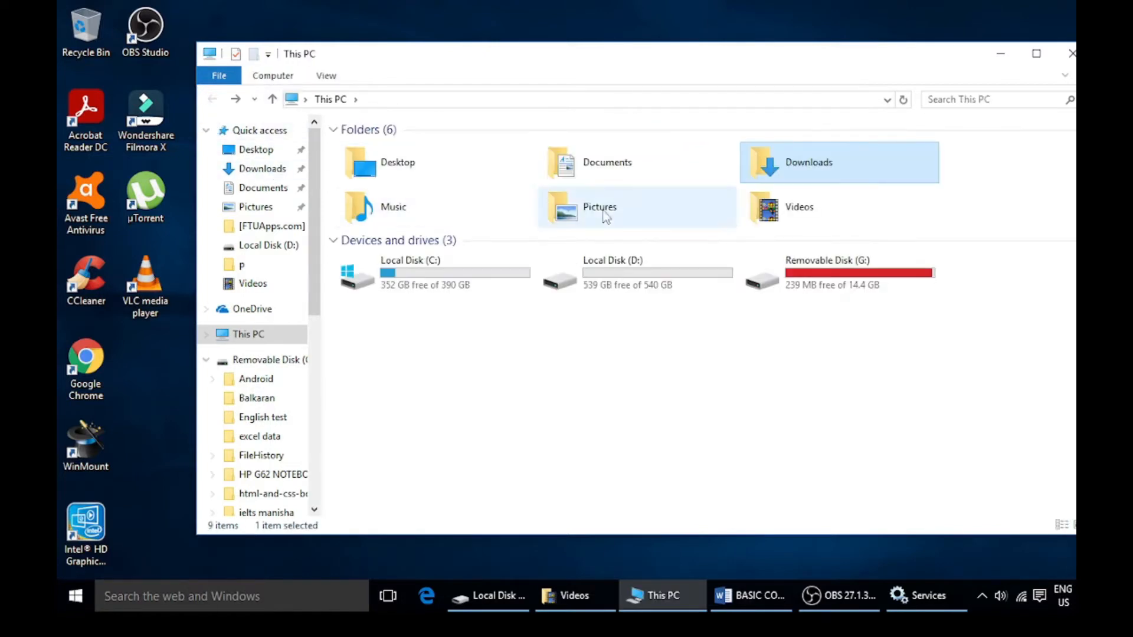
pyautogui.doubleClick(767, 218)
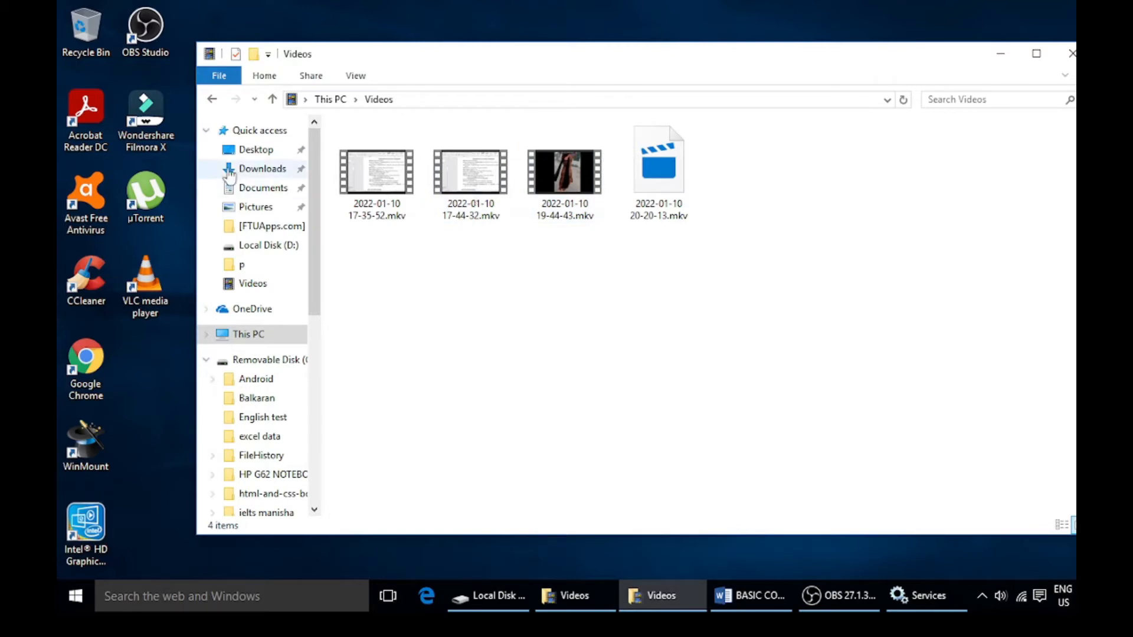
pyautogui.click(212, 99)
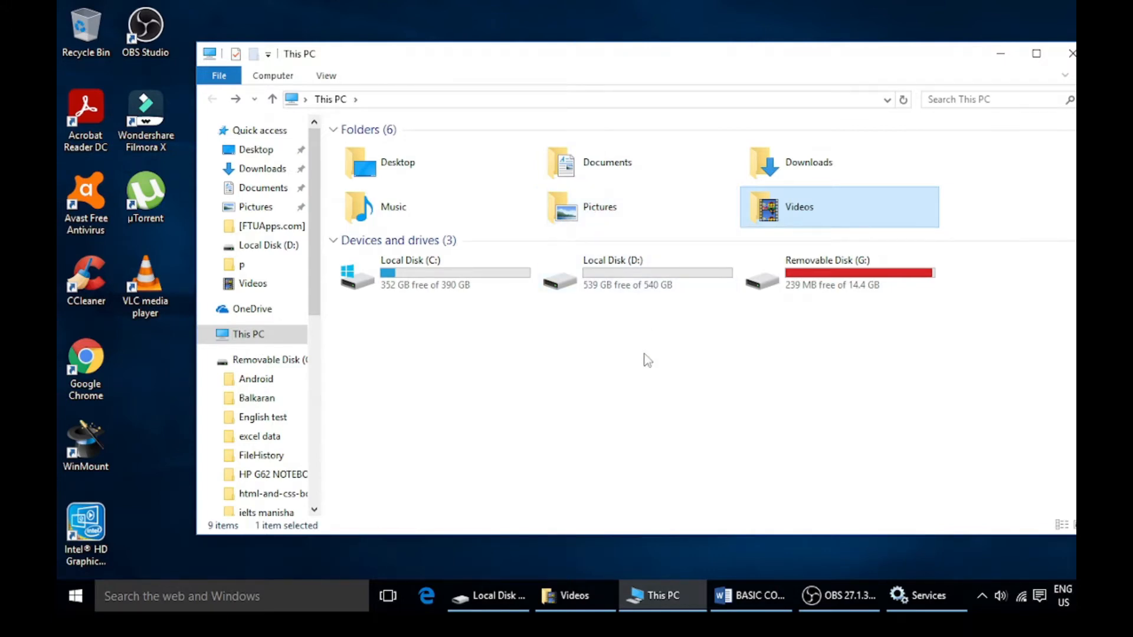
# - Highlight the Desktop and Documents user folders and the C:, D: and removable G: drives one after another
pyautogui.click(448, 178)
pyautogui.click(598, 177)
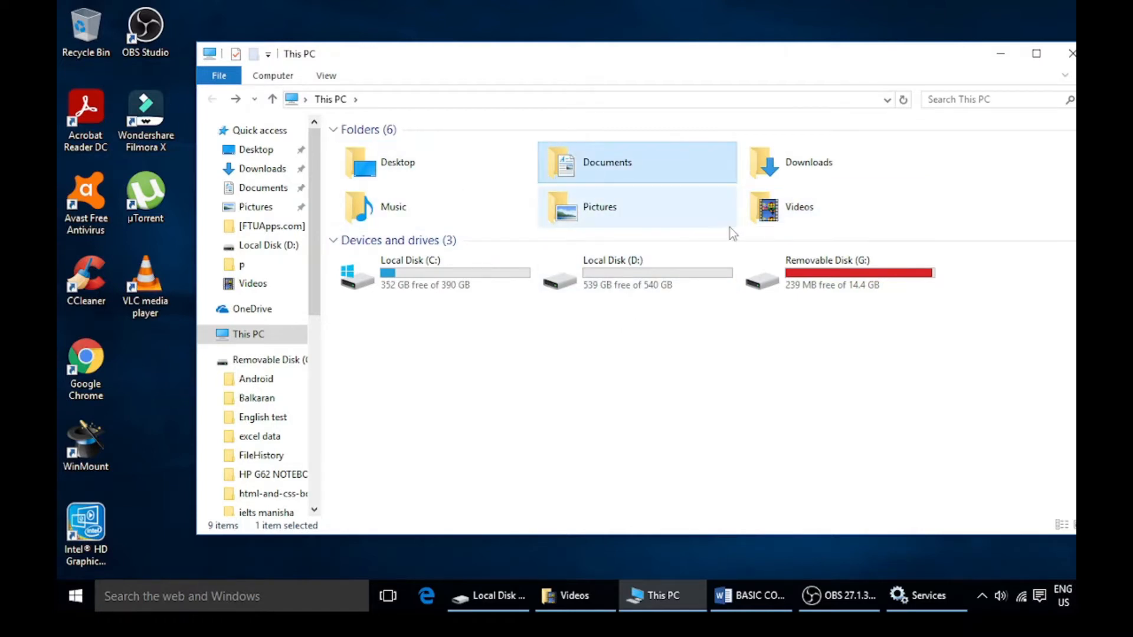
pyautogui.click(550, 358)
pyautogui.click(430, 282)
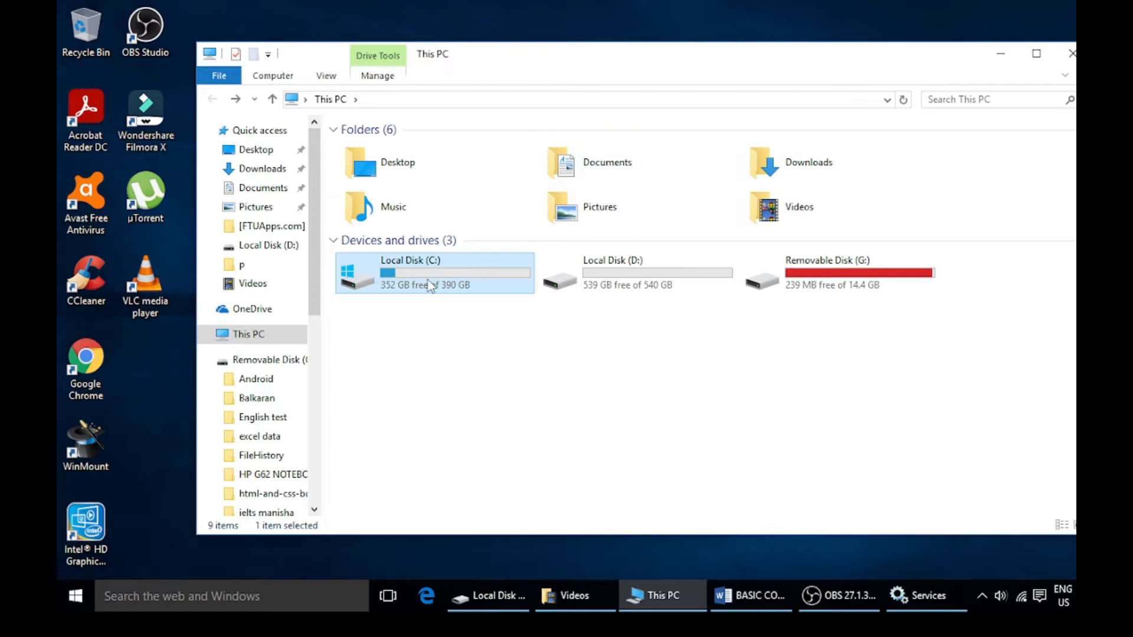
pyautogui.click(621, 282)
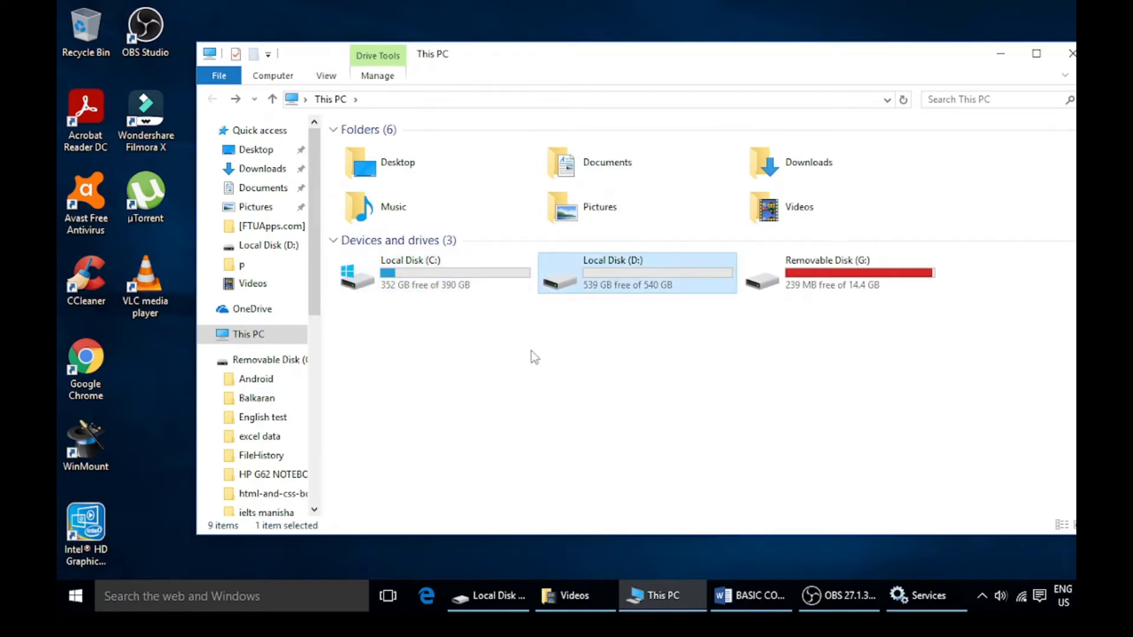
pyautogui.click(495, 360)
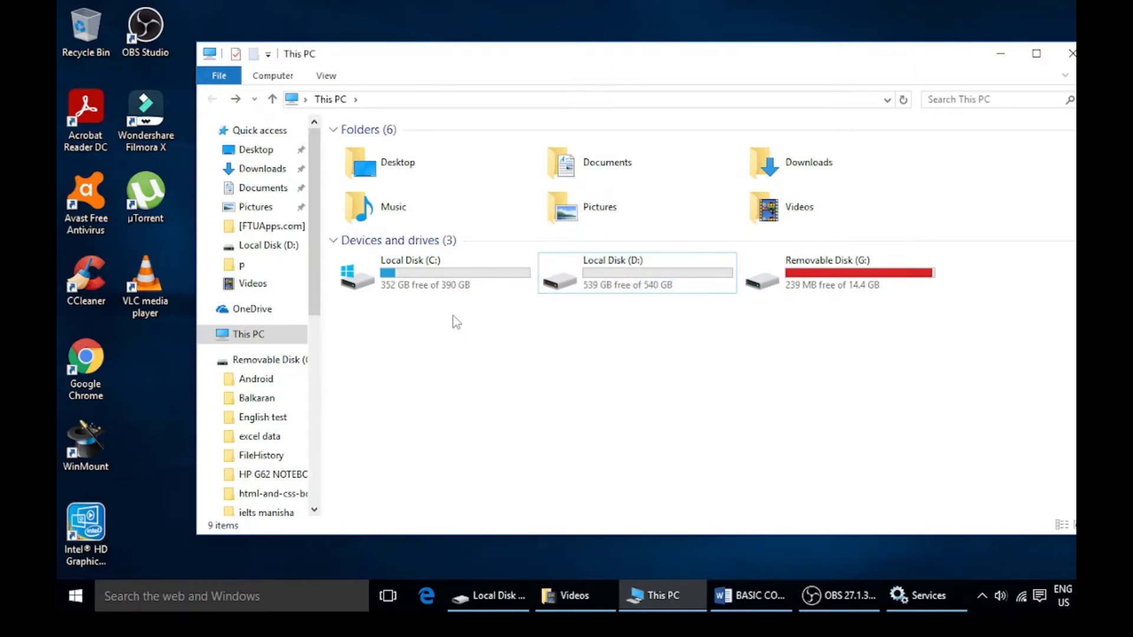
pyautogui.click(430, 282)
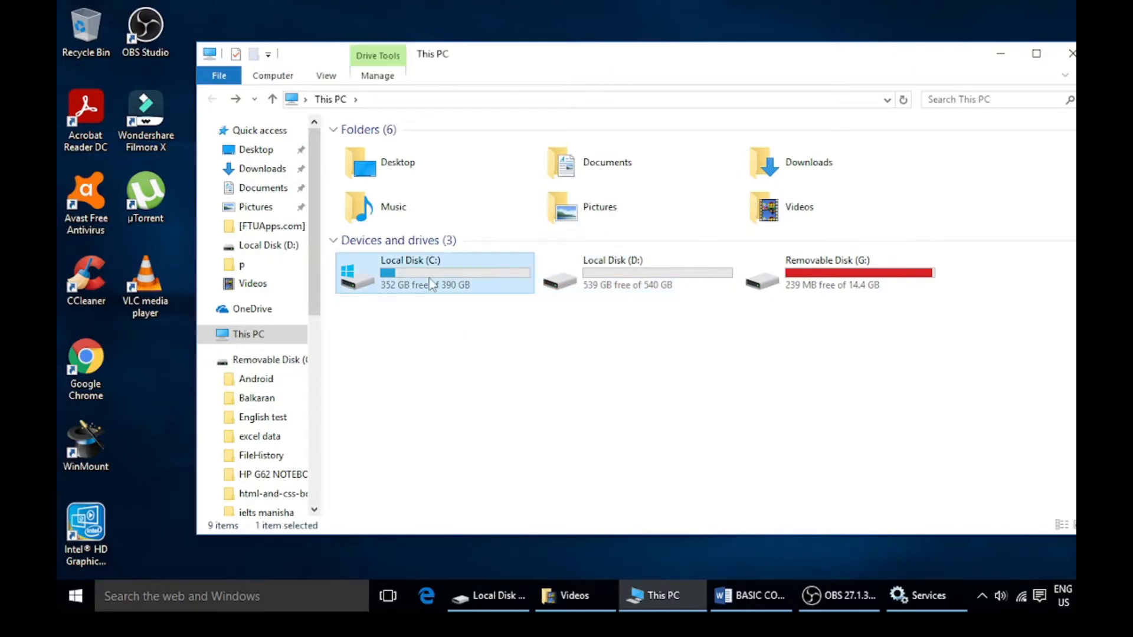
pyautogui.click(590, 286)
pyautogui.click(832, 279)
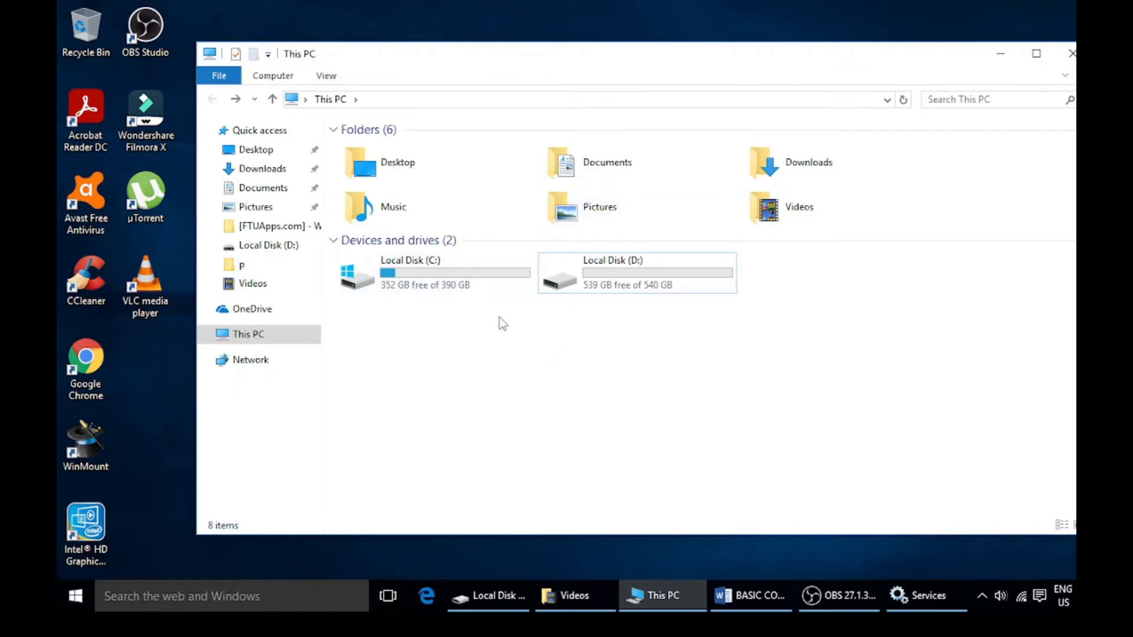
# - Browse from Local Disk (C:) through Program Files, AVAST Software and Avast into the 1033 folder
pyautogui.doubleClick(446, 282)
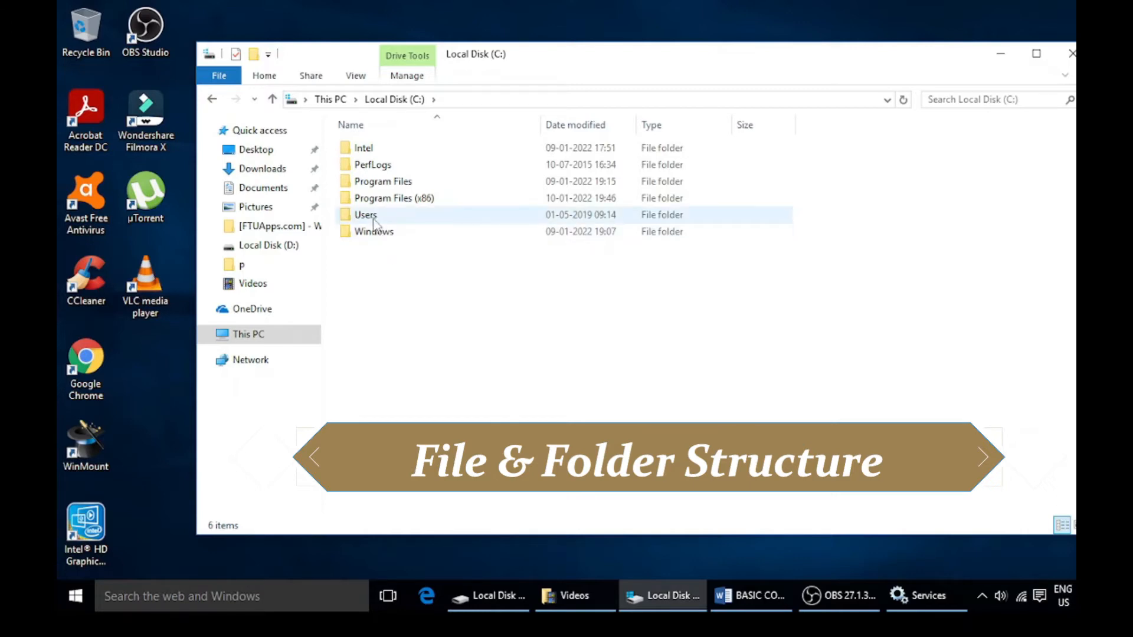
pyautogui.doubleClick(386, 186)
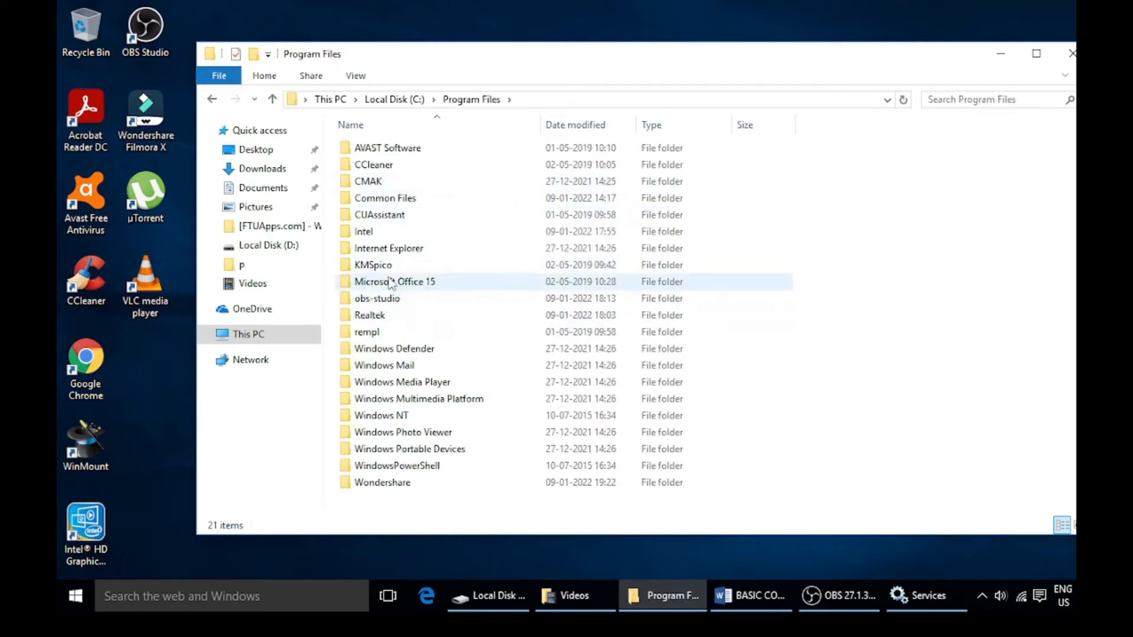
pyautogui.doubleClick(377, 149)
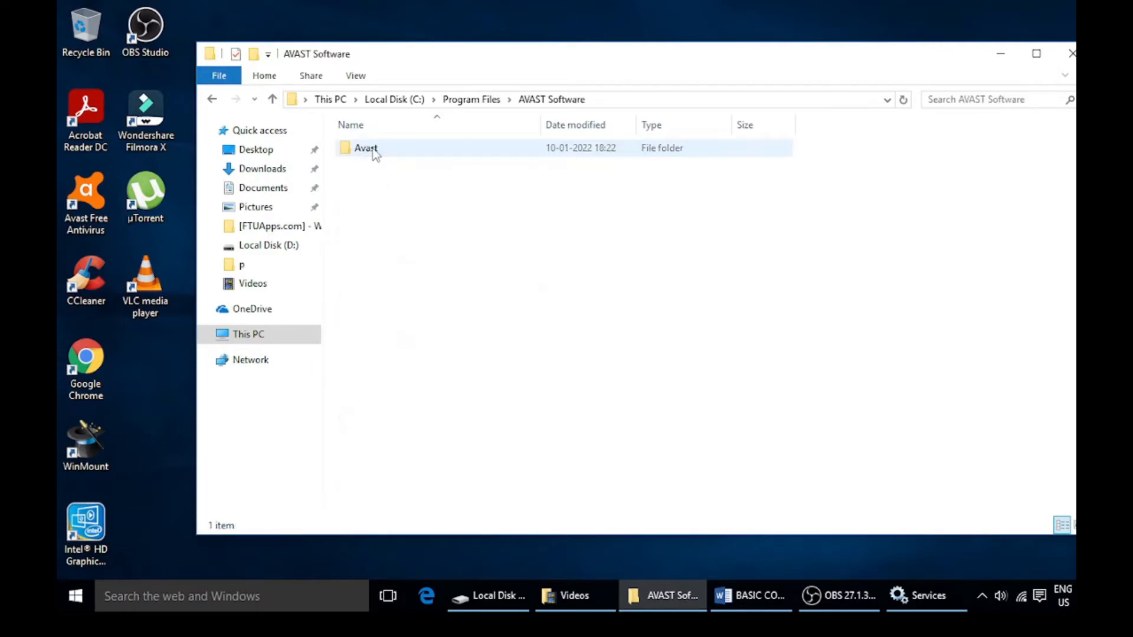
pyautogui.doubleClick(375, 151)
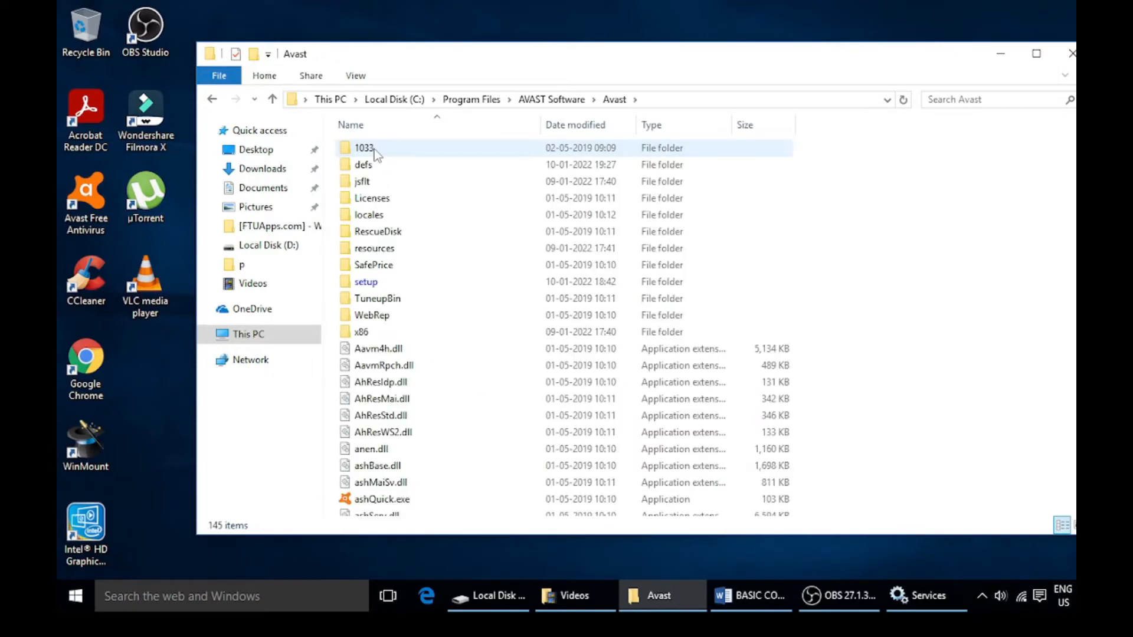
pyautogui.doubleClick(375, 149)
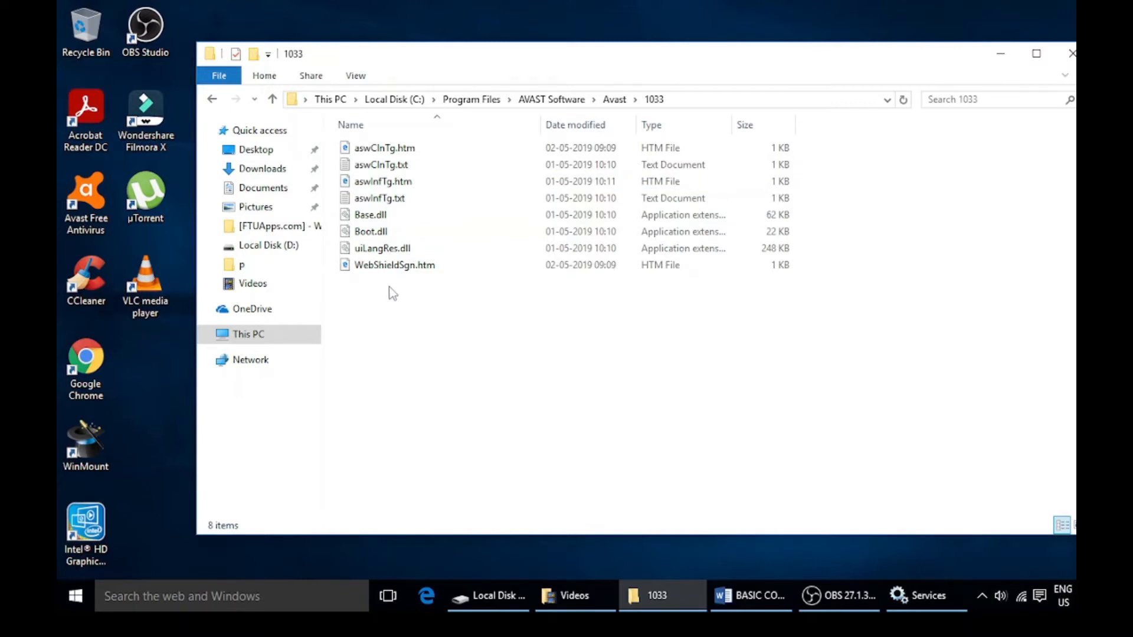
# - Go back up the folder path from 1033 to This PC and close the File Explorer window
pyautogui.click(210, 101)
pyautogui.click(211, 100)
pyautogui.click(212, 100)
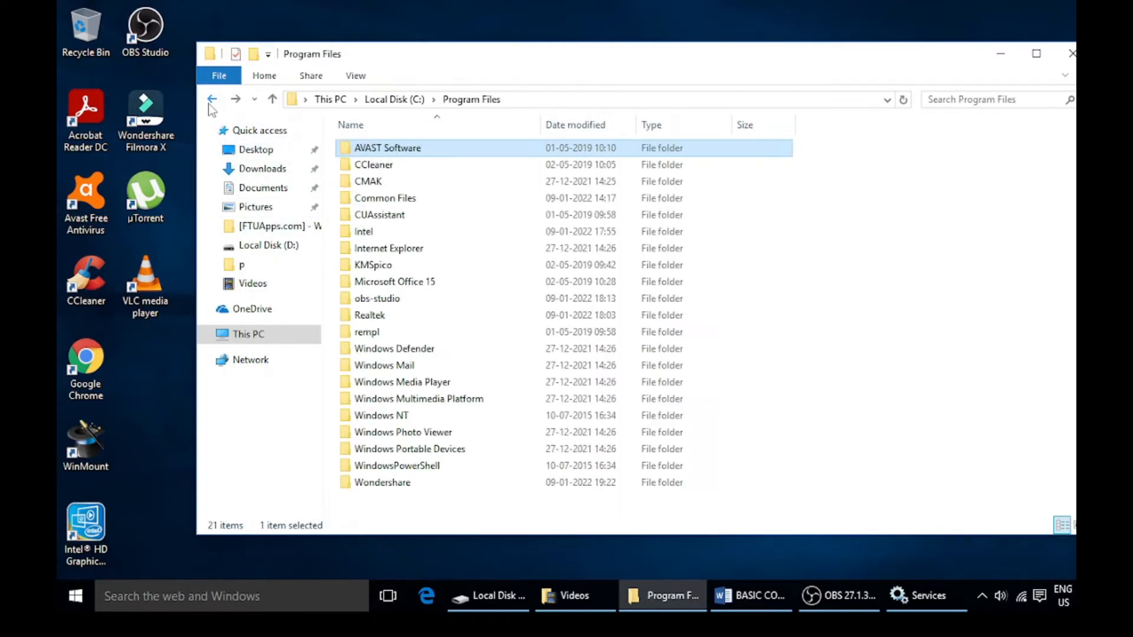
pyautogui.click(212, 100)
pyautogui.click(211, 100)
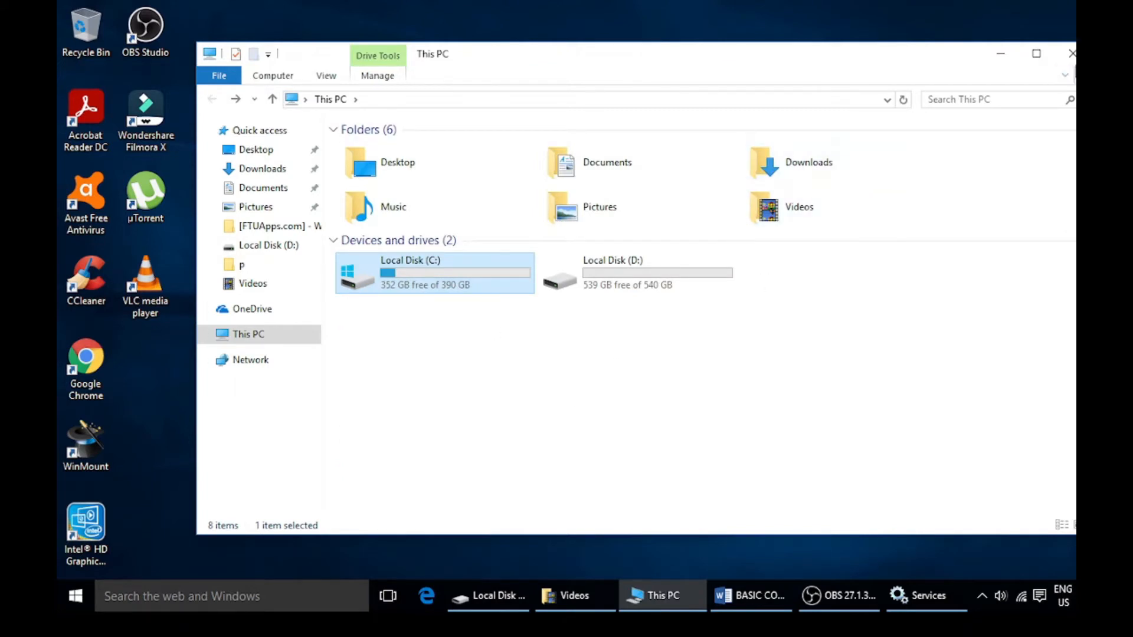
pyautogui.click(1072, 54)
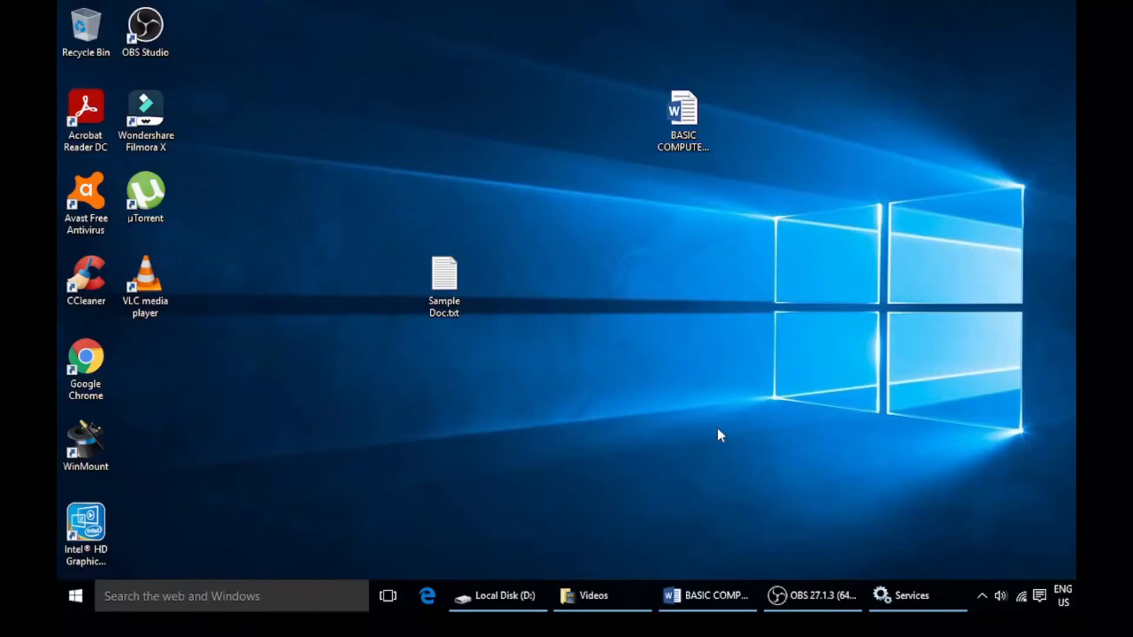
# - Switch to the BASIC COMPUTER document in Word, highlight its Copy Paste and Cut Paste lines, and minimize it
pyautogui.click(721, 605)
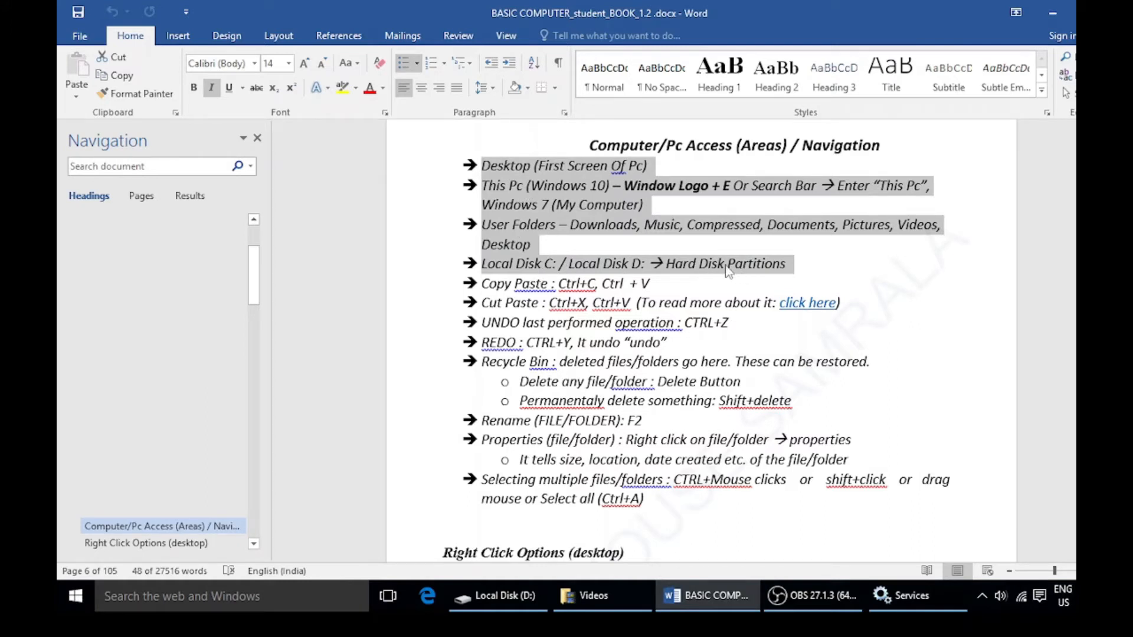
pyautogui.click(628, 284)
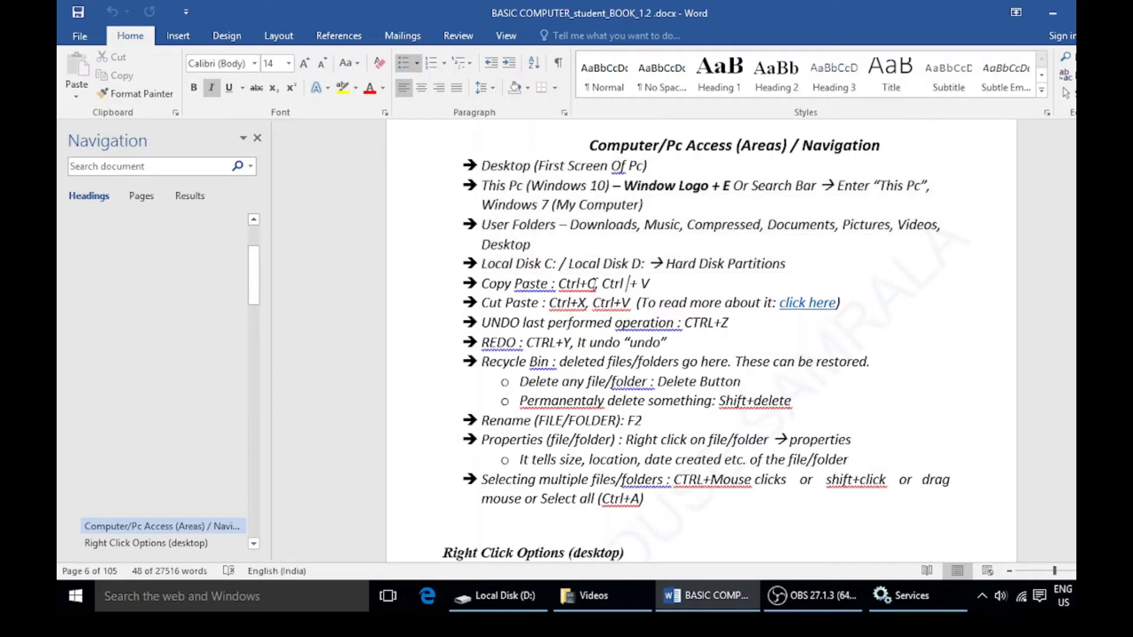
pyautogui.moveTo(487, 283); pyautogui.dragTo(658, 304)
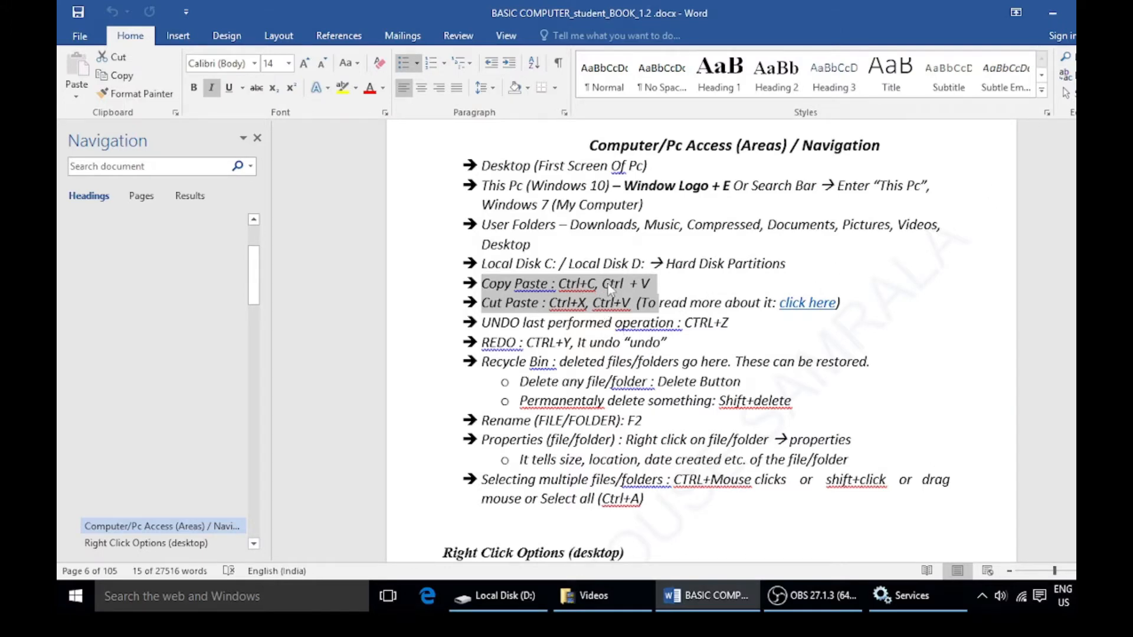
pyautogui.click(1053, 11)
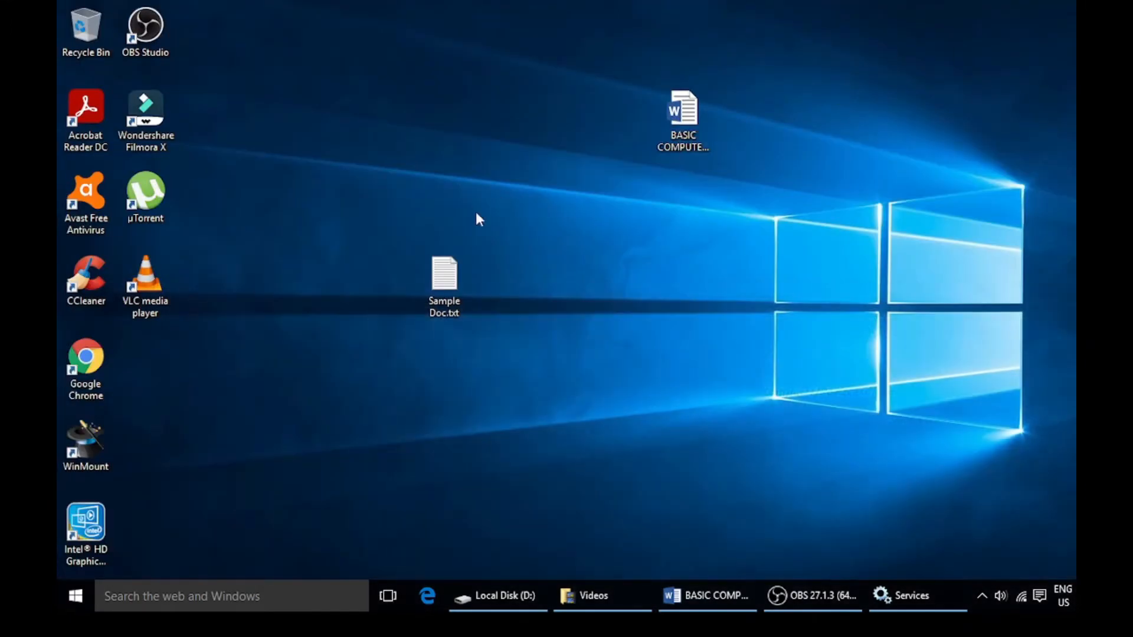
# - Copy the Sample Doc.txt file from the desktop
pyautogui.moveTo(450, 295)
pyautogui.mouseDown()
pyautogui.moveTo(359, 202)
pyautogui.moveTo(430, 296)
pyautogui.mouseUp()
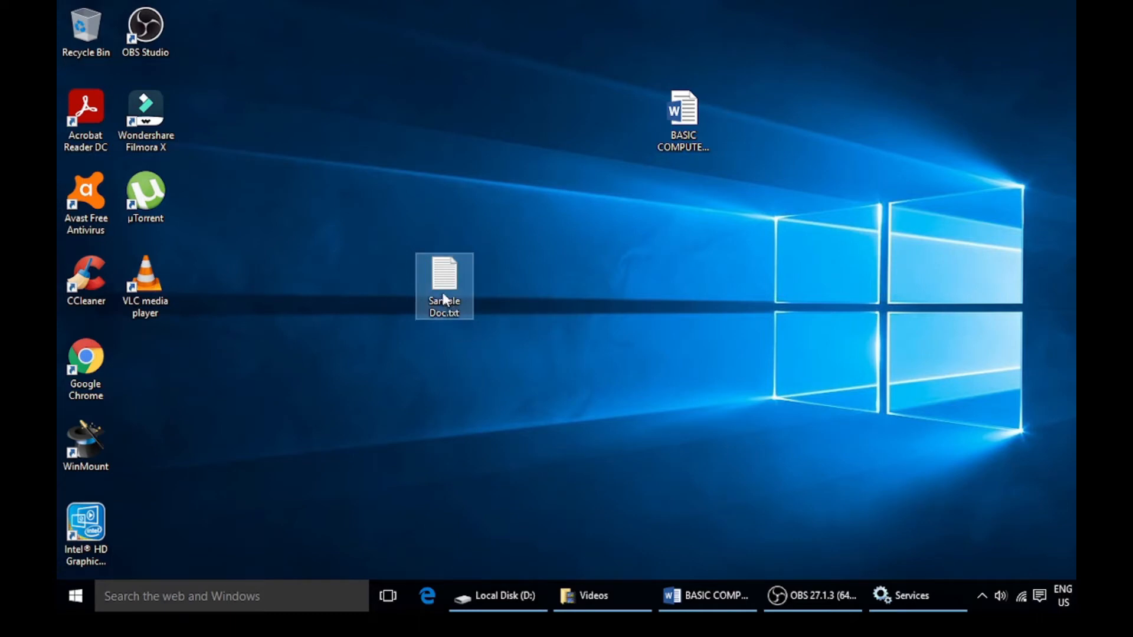
pyautogui.moveTo(443, 296)
pyautogui.rightClick(450, 280)
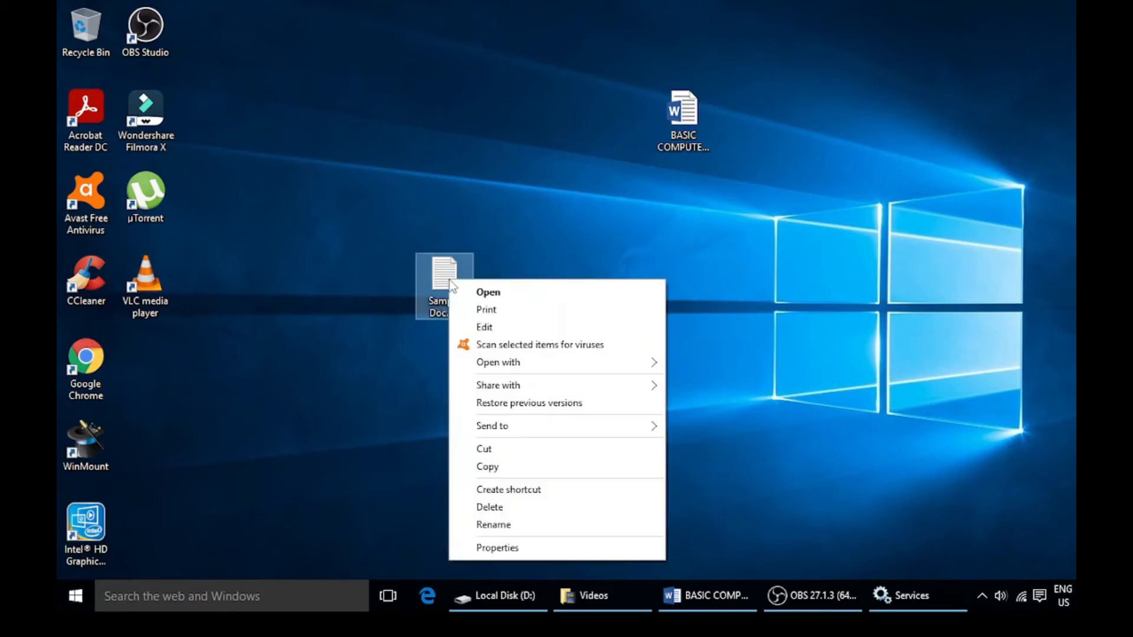
pyautogui.click(485, 470)
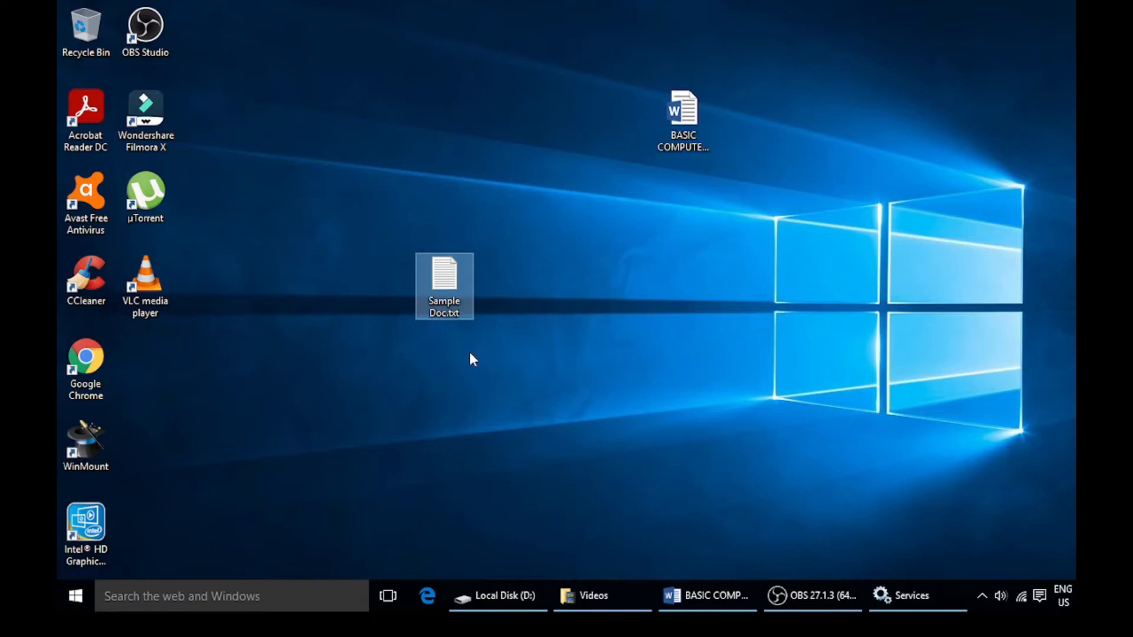
# - Open Removable Disk (G:) from This PC and paste the copied Sample Doc.txt file into it
pyautogui.press('super+e')
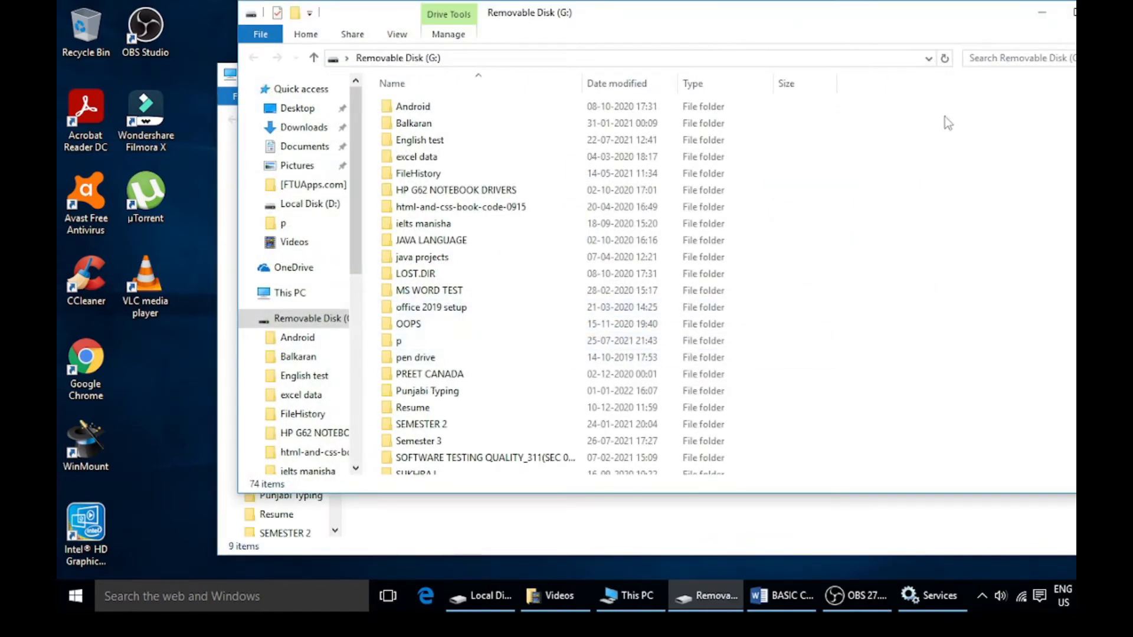
pyautogui.click(1113, 13)
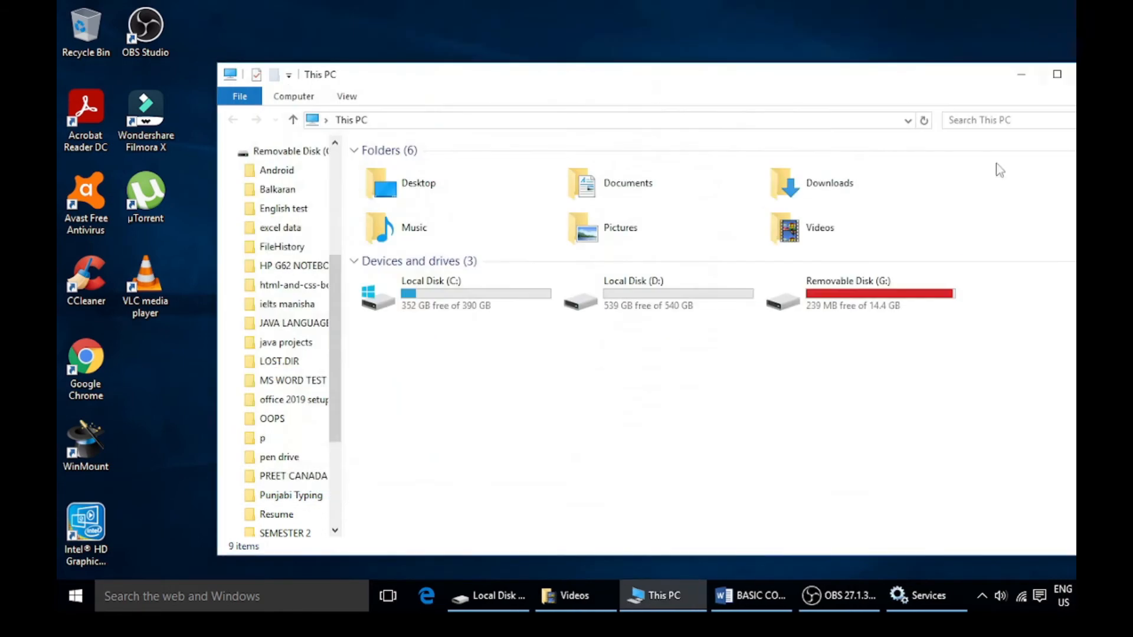
pyautogui.doubleClick(844, 293)
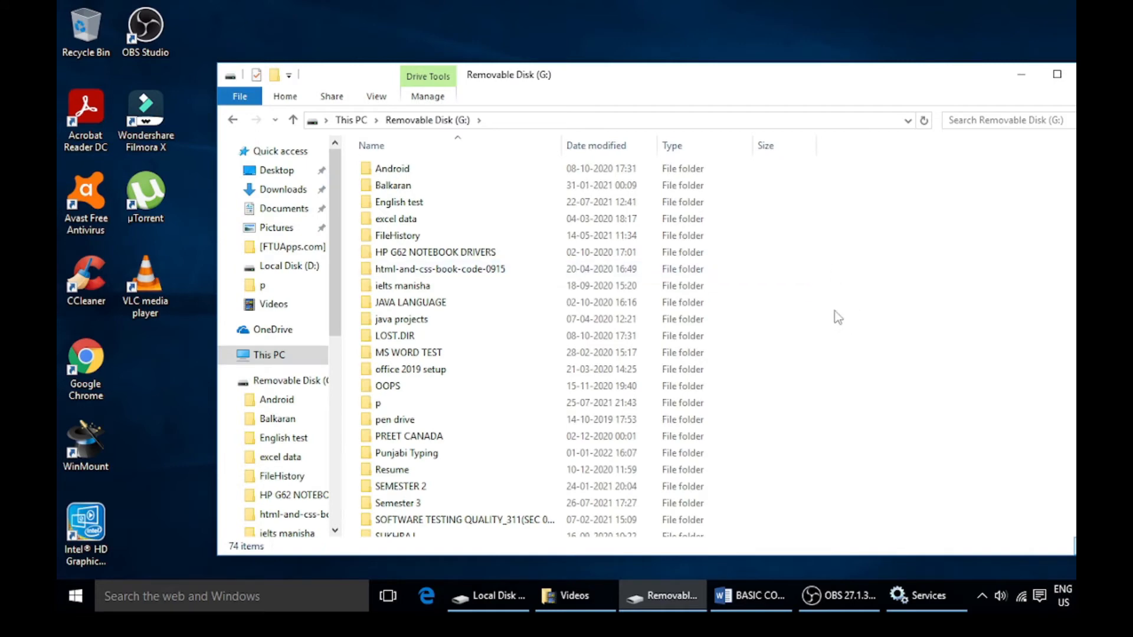
pyautogui.rightClick(865, 253)
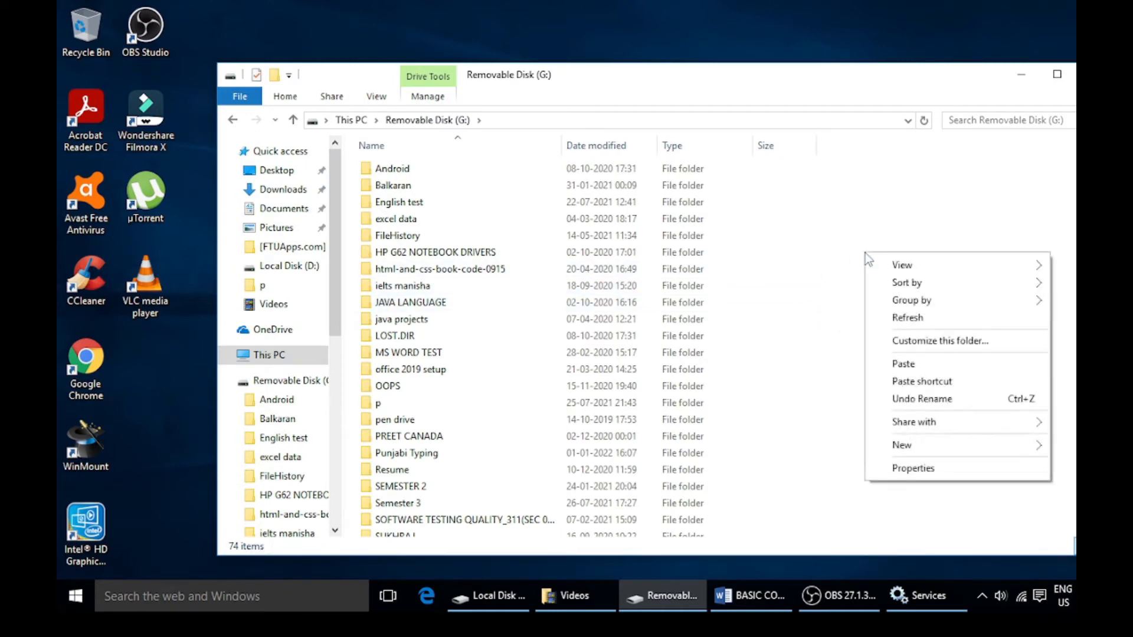
pyautogui.click(895, 365)
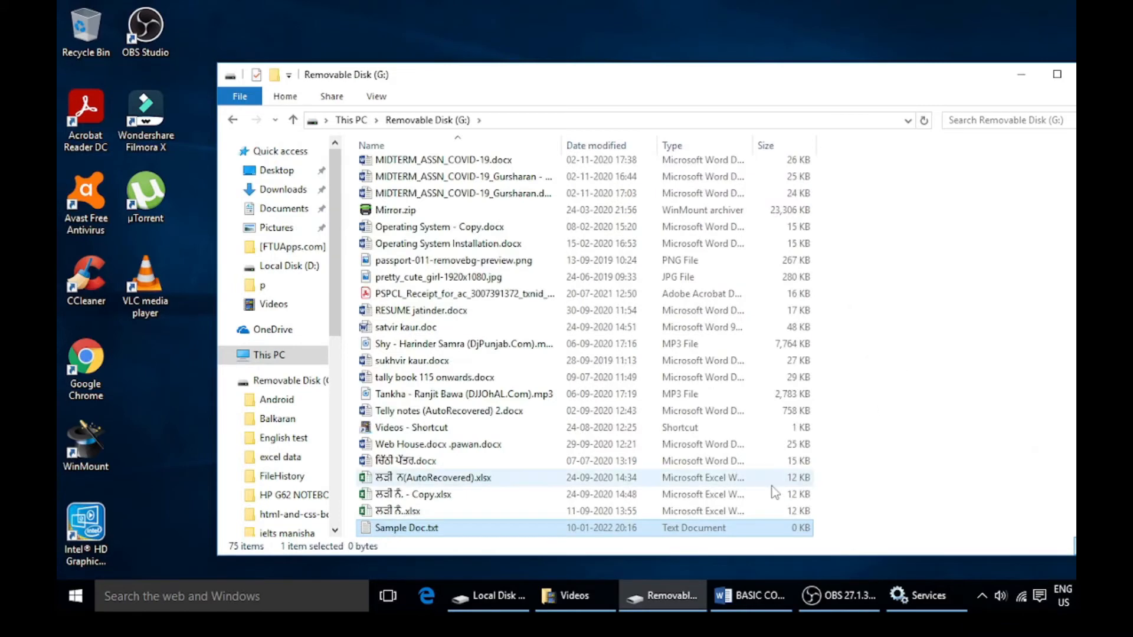
# - Move the File Explorer window aside to uncover the desktop file, and delete Sample Doc.txt from Removable Disk (G:)
pyautogui.moveTo(495, 80); pyautogui.dragTo(792, 78)
pyautogui.click(450, 294)
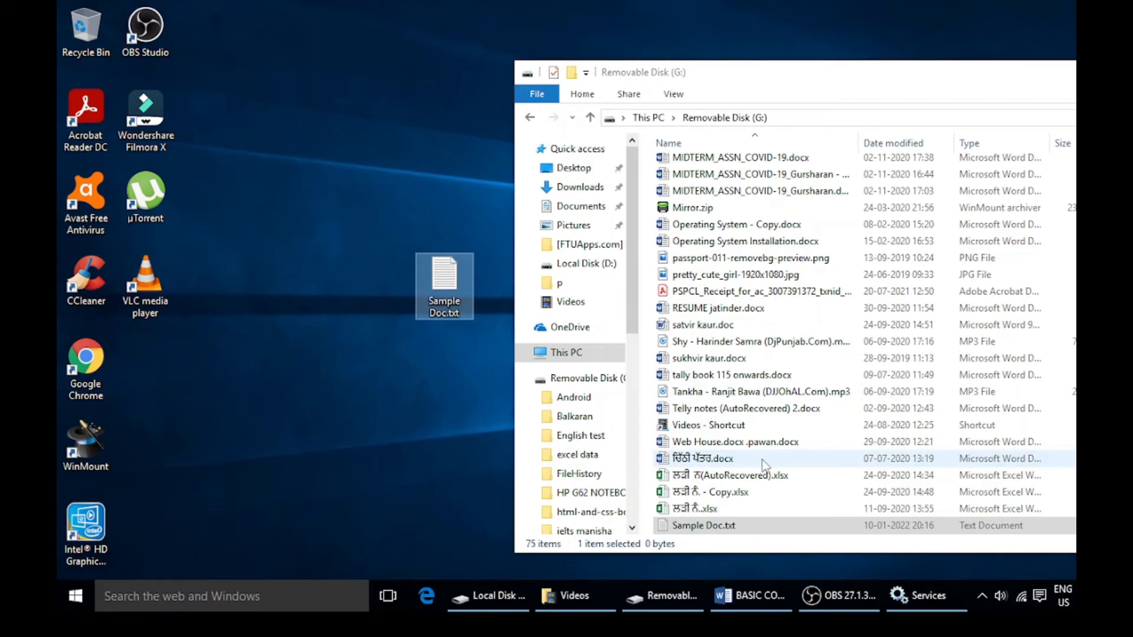
pyautogui.click(711, 529)
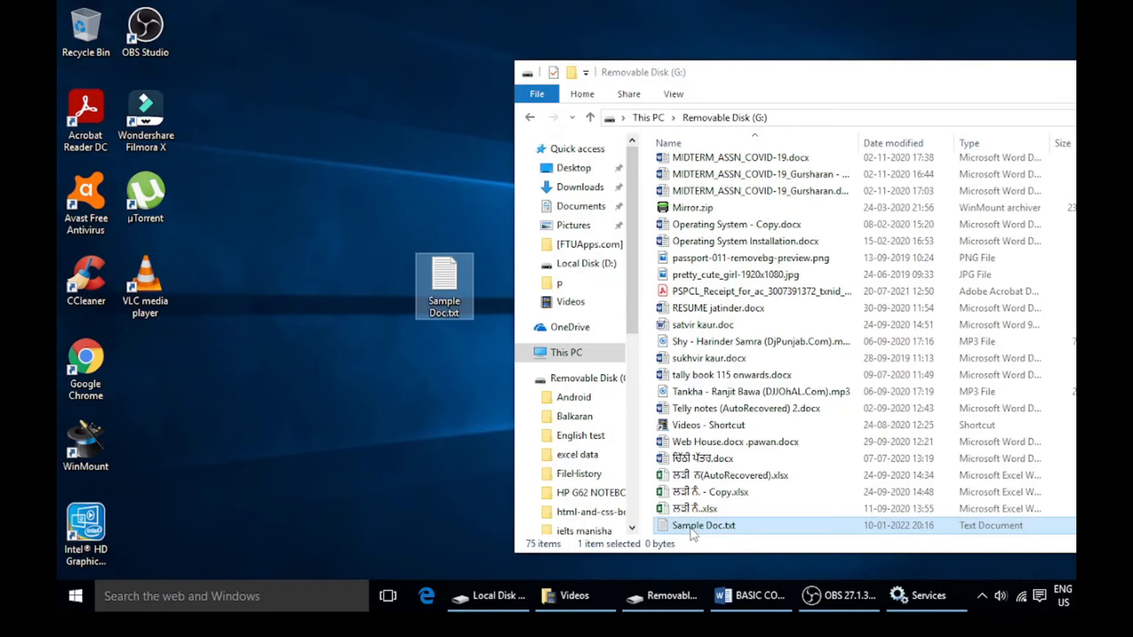
pyautogui.rightClick(694, 530)
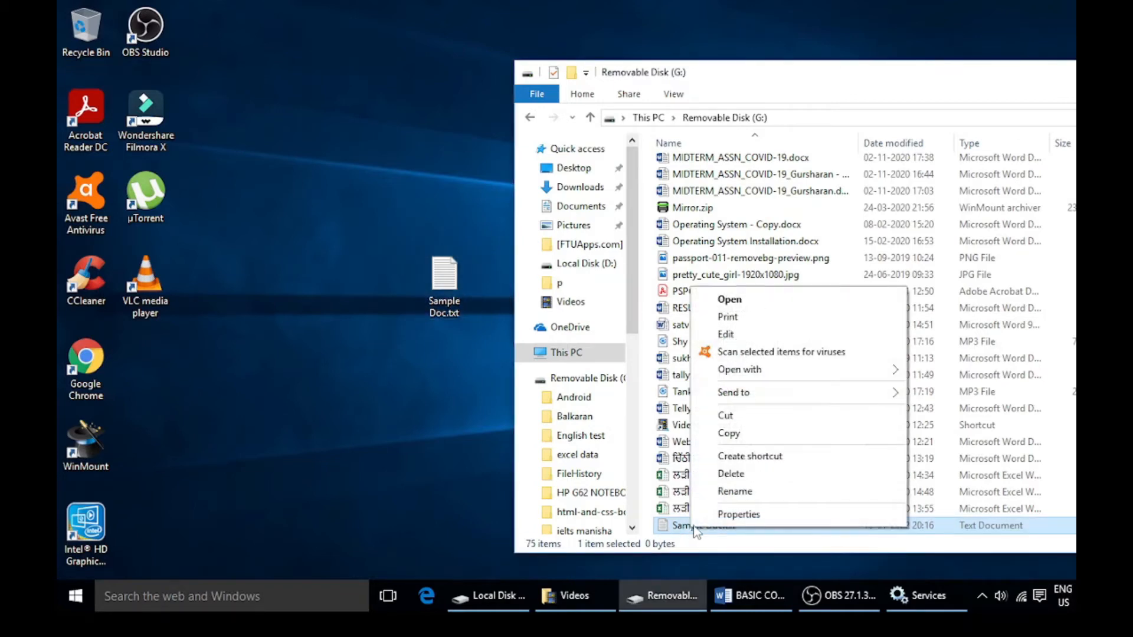
pyautogui.click(725, 475)
pyautogui.click(665, 362)
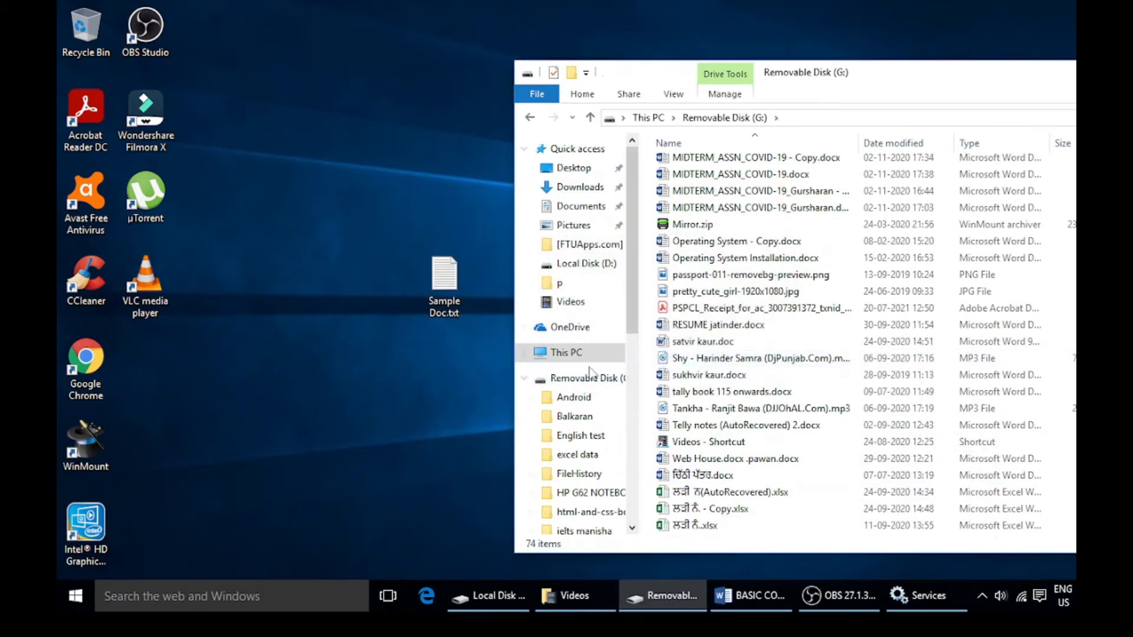
# - Reposition Sample Doc.txt on the desktop and open Local Disk (D:) from This PC
pyautogui.moveTo(439, 309); pyautogui.dragTo(334, 222)
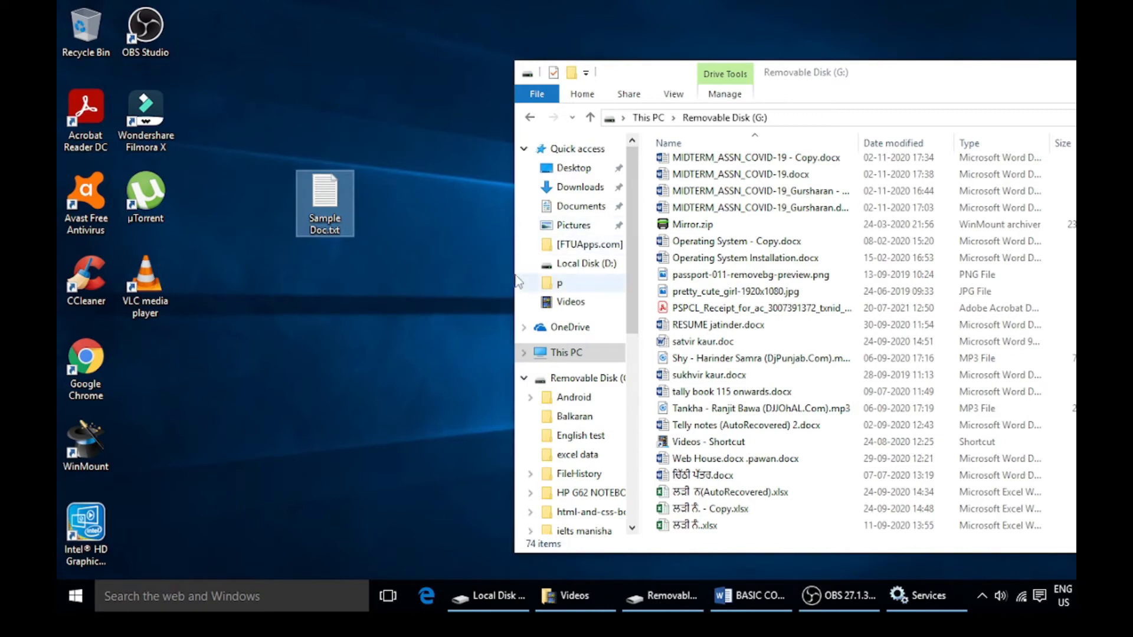
pyautogui.click(643, 116)
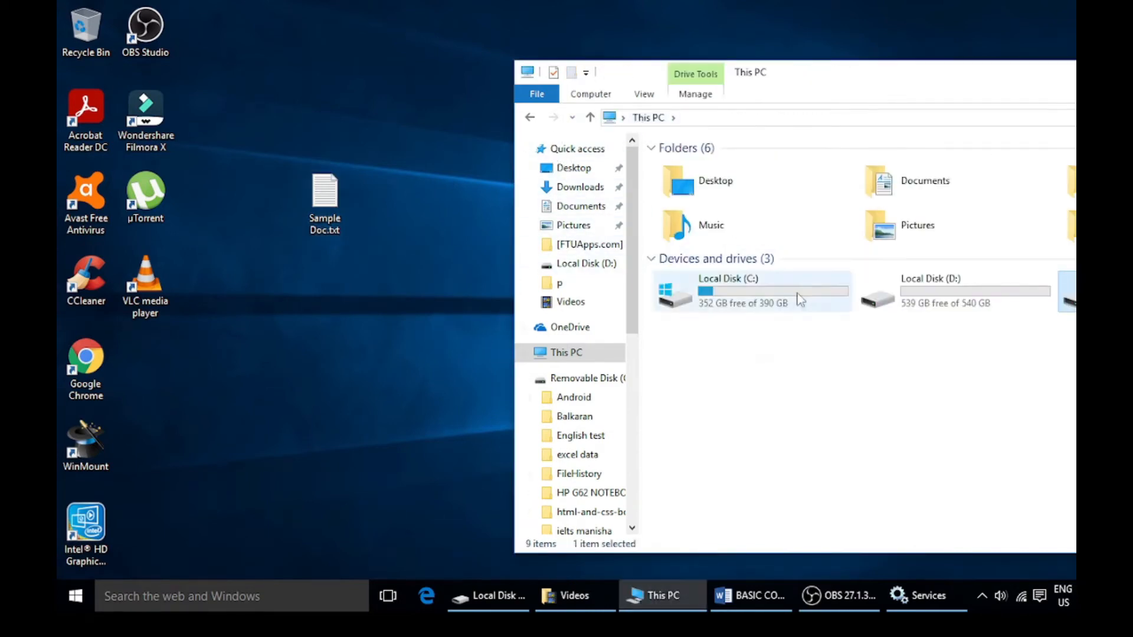
pyautogui.moveTo(815, 70); pyautogui.dragTo(720, 69)
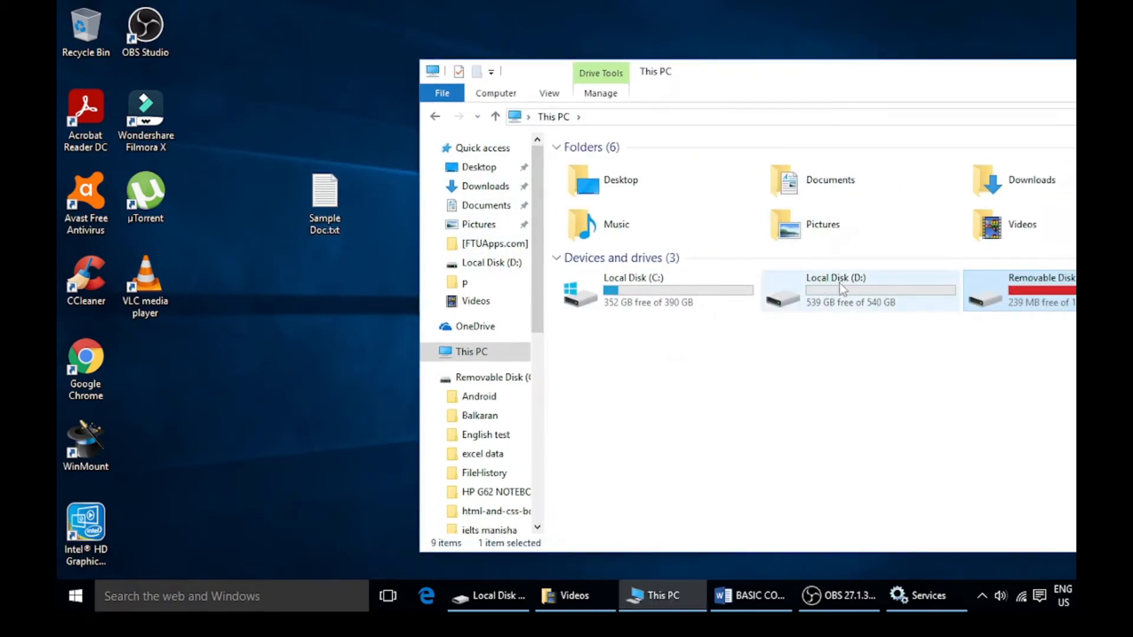
pyautogui.doubleClick(840, 289)
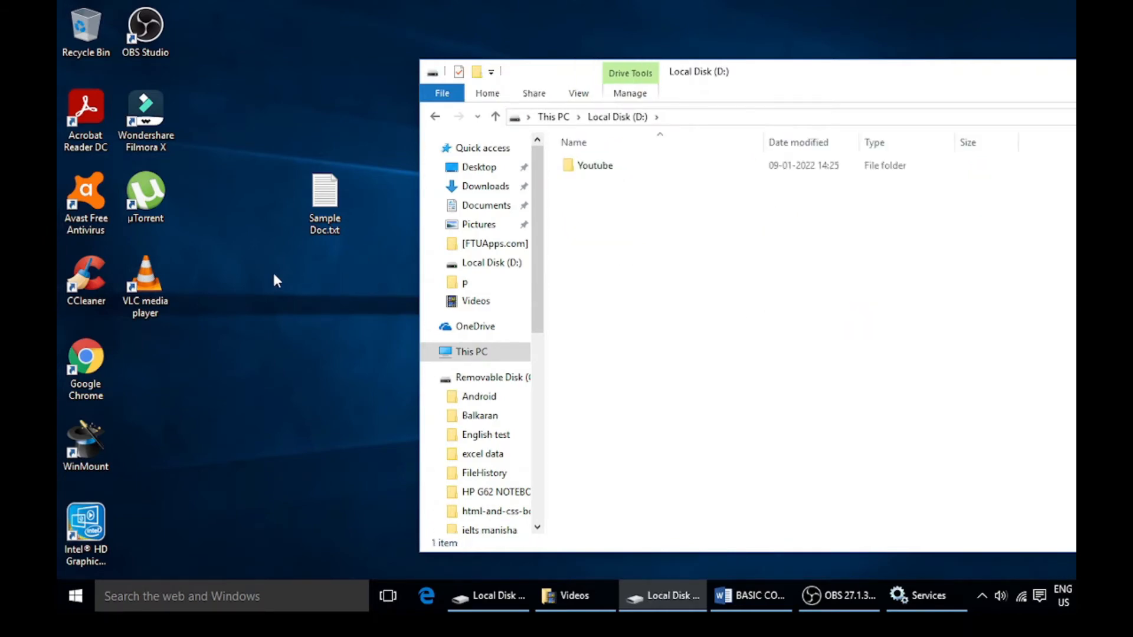
# - Cut Sample Doc.txt from the desktop and paste it into Local Disk (D:)
pyautogui.click(312, 216)
pyautogui.rightClick(324, 202)
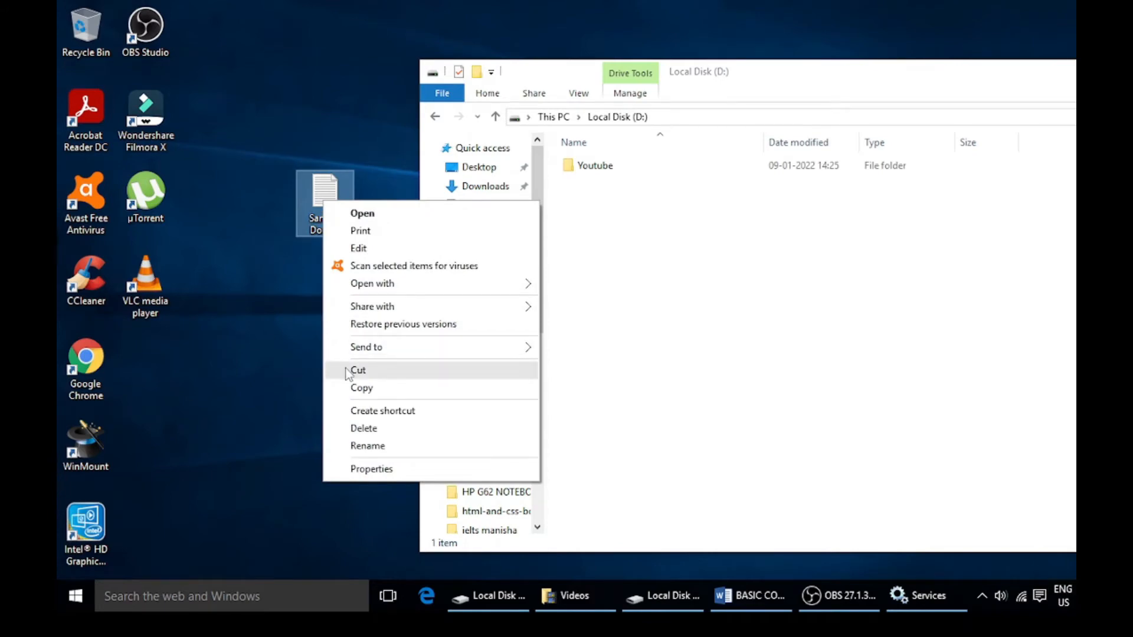
pyautogui.click(264, 339)
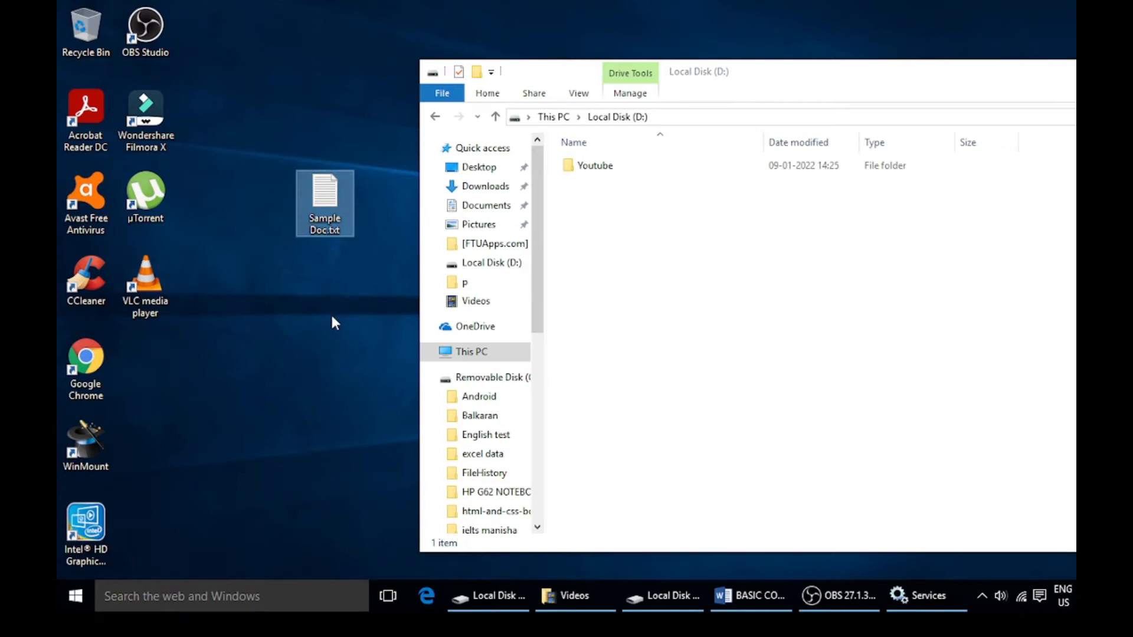
pyautogui.hotkey('ctrl', 'x')
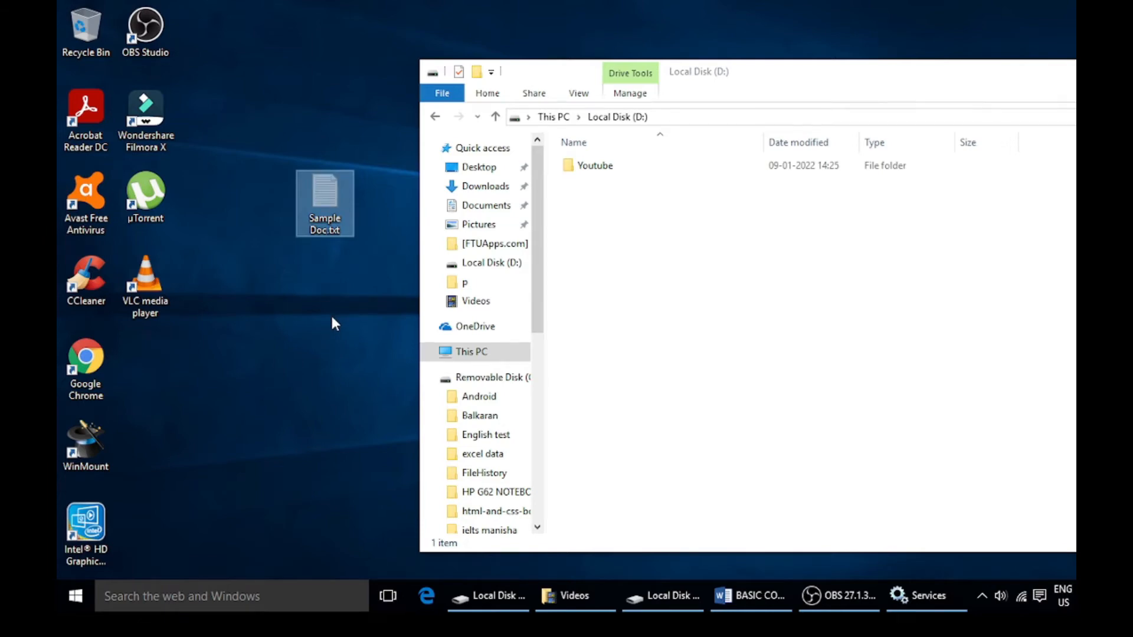
pyautogui.click(623, 225)
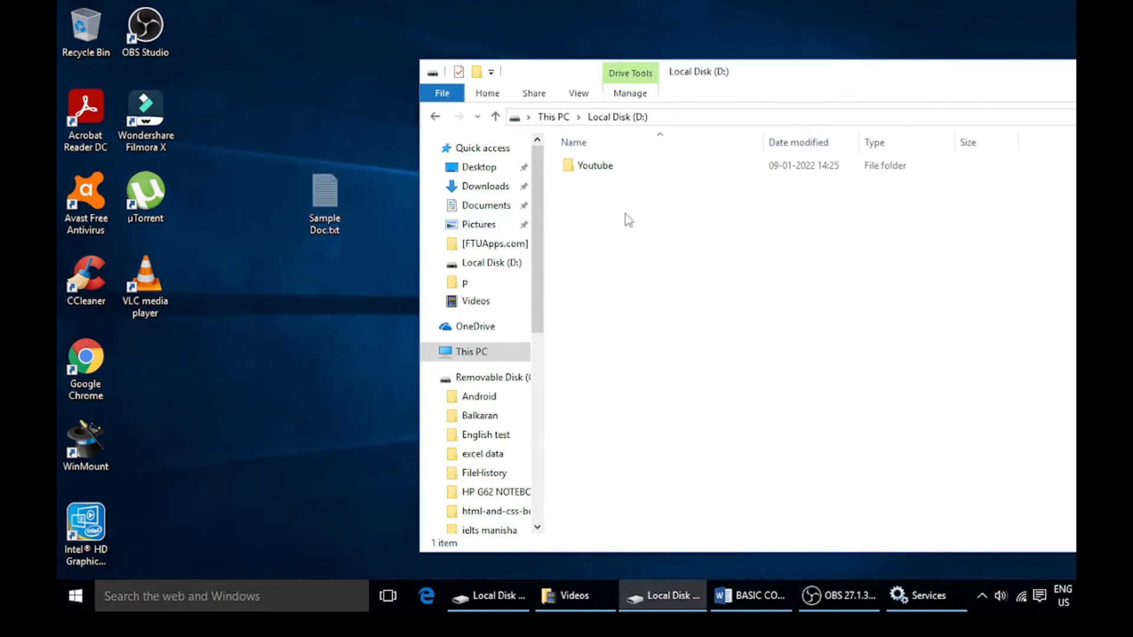
pyautogui.rightClick(625, 230)
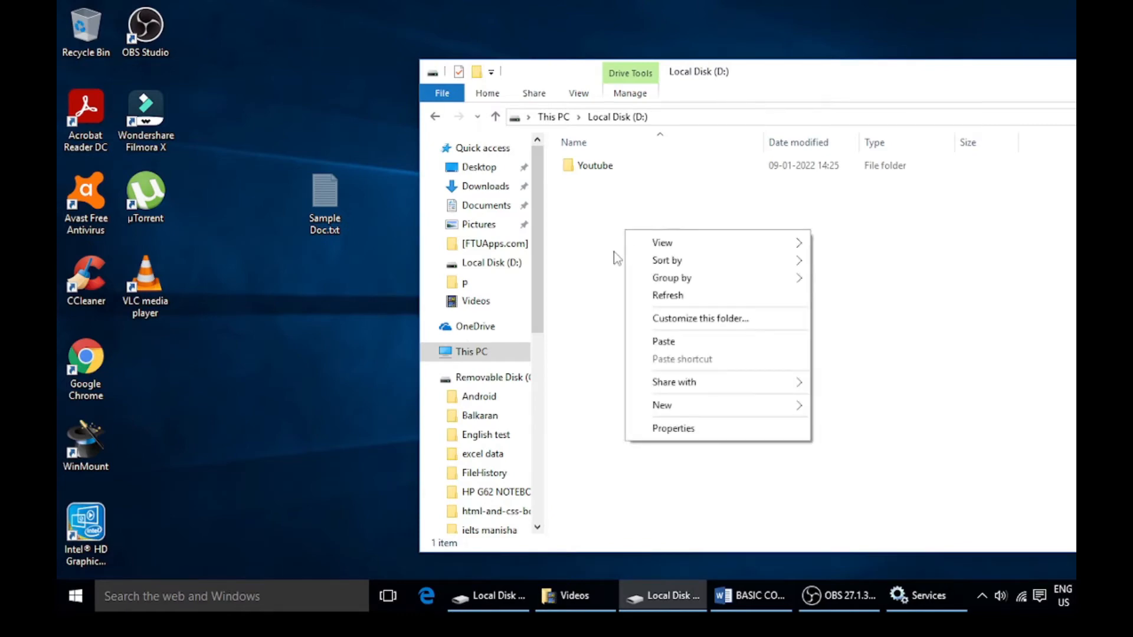
pyautogui.click(596, 312)
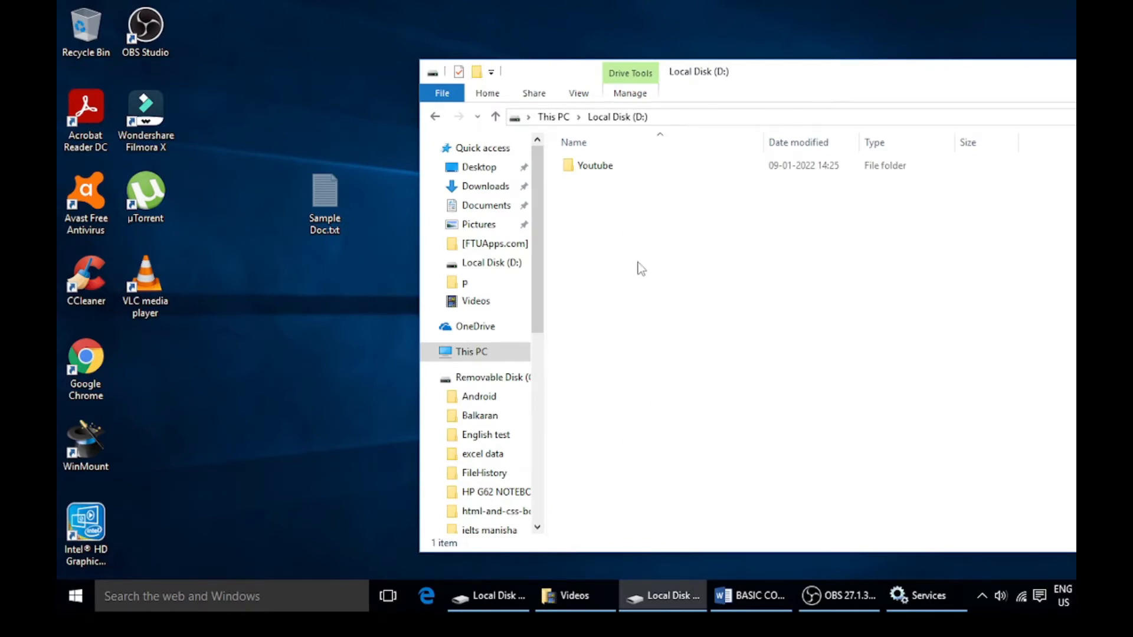
pyautogui.hotkey('ctrl', 'v')
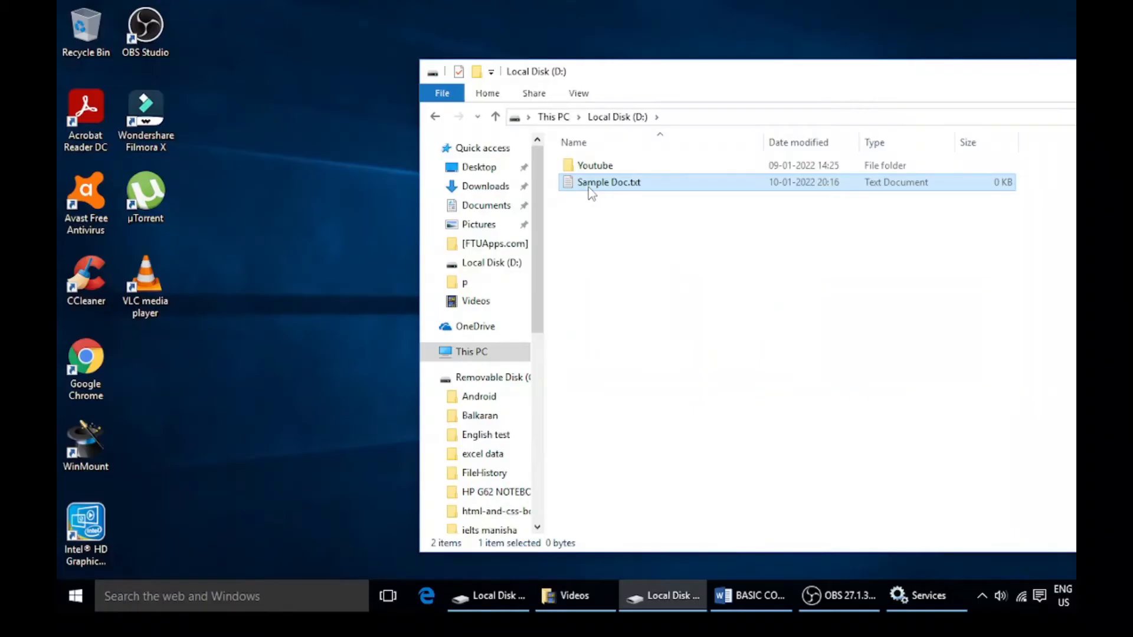
# - Delete Sample Doc.txt from Local Disk (D:)
pyautogui.rightClick(589, 187)
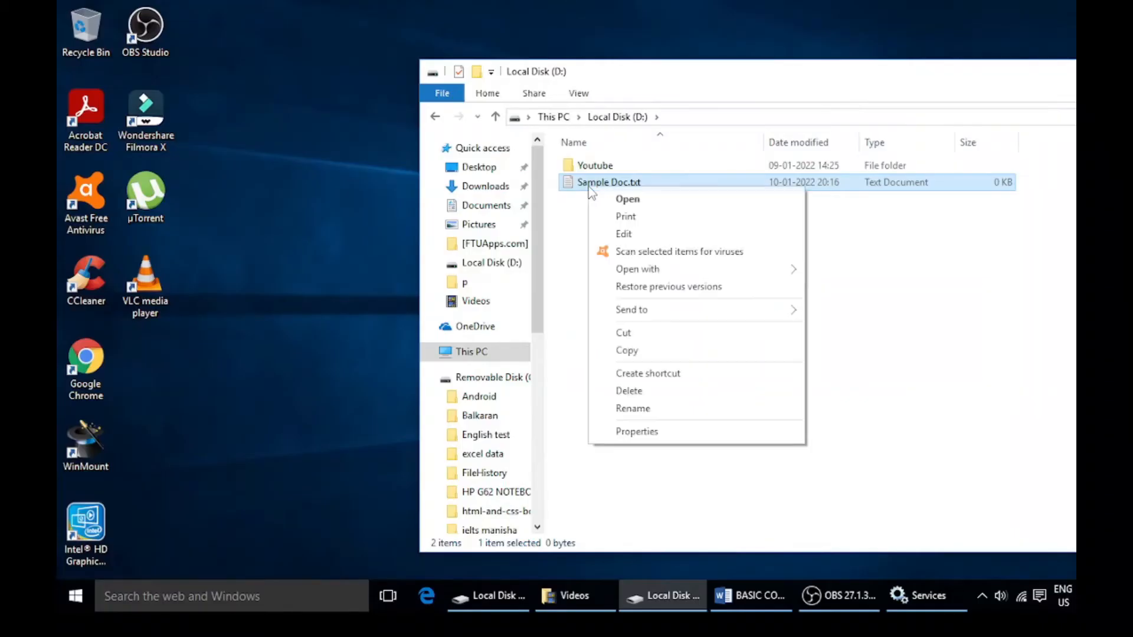
pyautogui.click(629, 390)
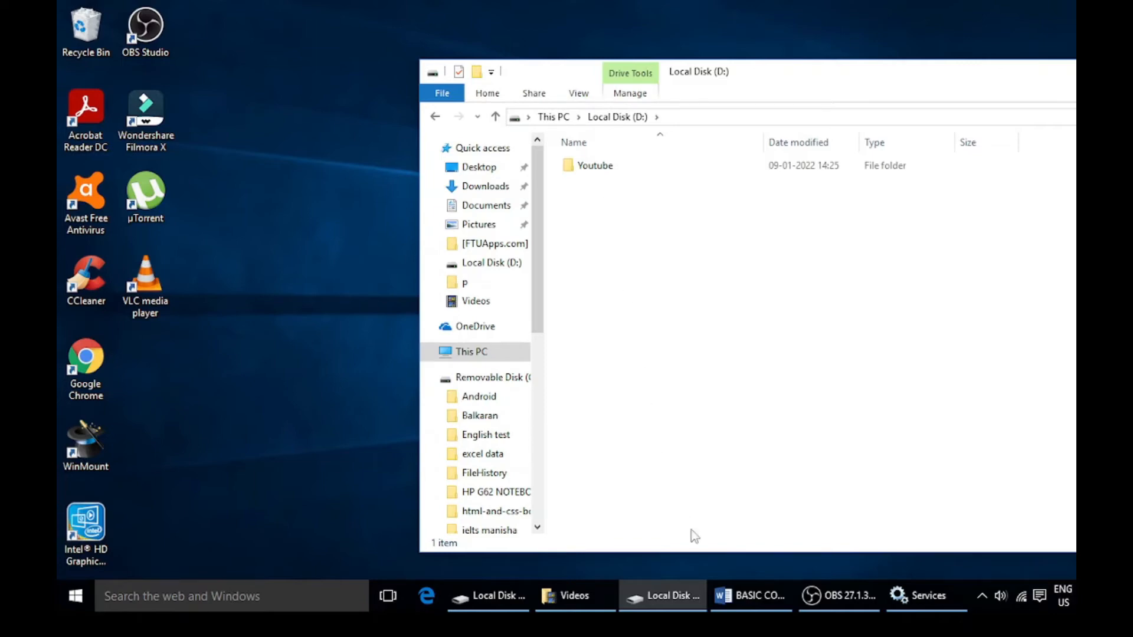
# - Switch to the BASIC COMPUTER document in Word, highlight its UNDO last performed operation line, and minimize it
pyautogui.click(745, 593)
pyautogui.click(605, 338)
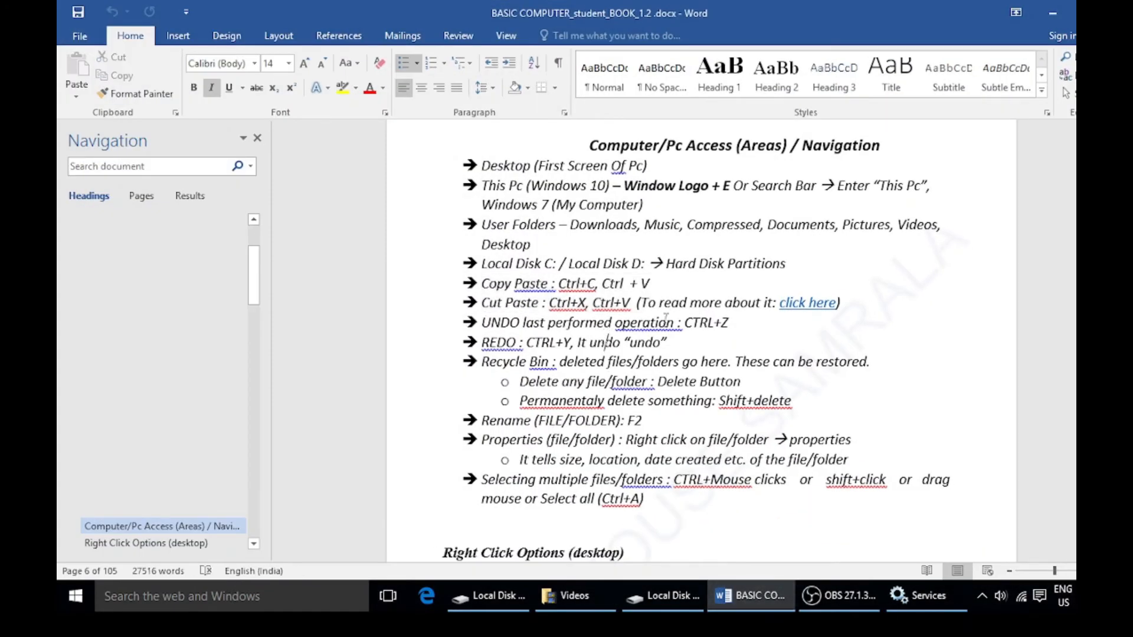
pyautogui.moveTo(485, 325); pyautogui.dragTo(737, 322)
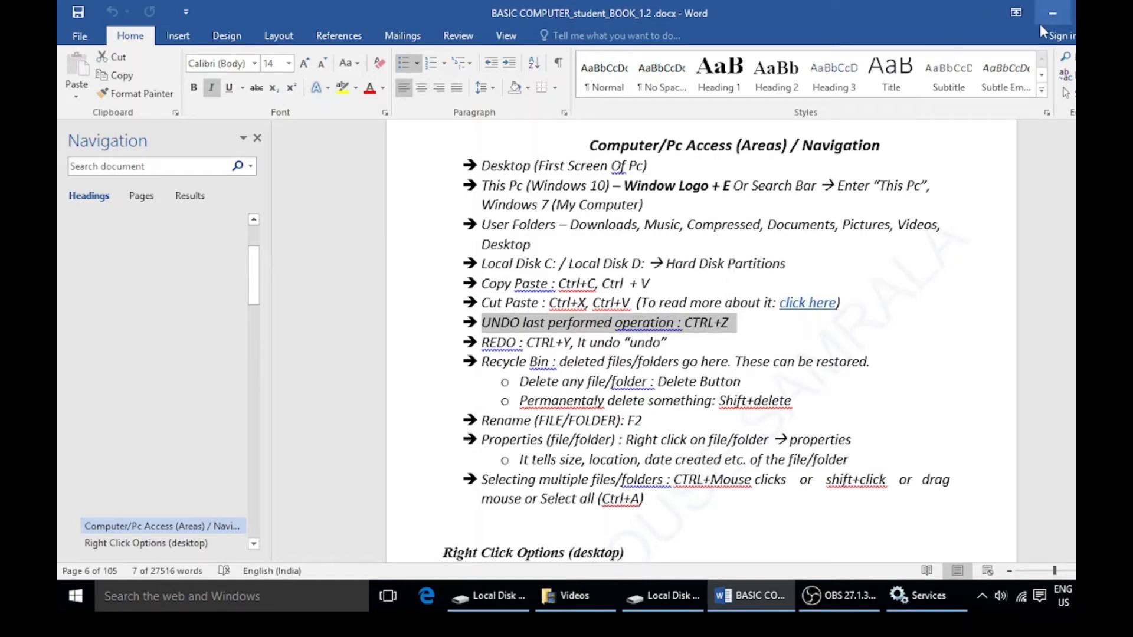
pyautogui.click(1053, 13)
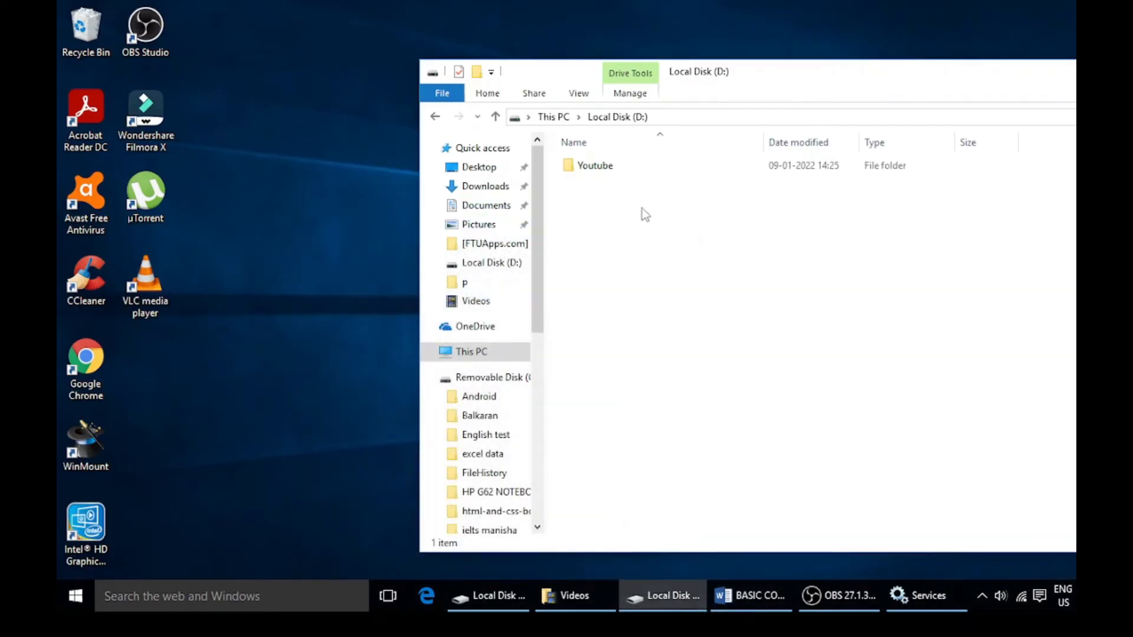
# - Undo the deletion of Sample Doc.txt in Local Disk (D:)
pyautogui.hotkey('ctrl', 'z')
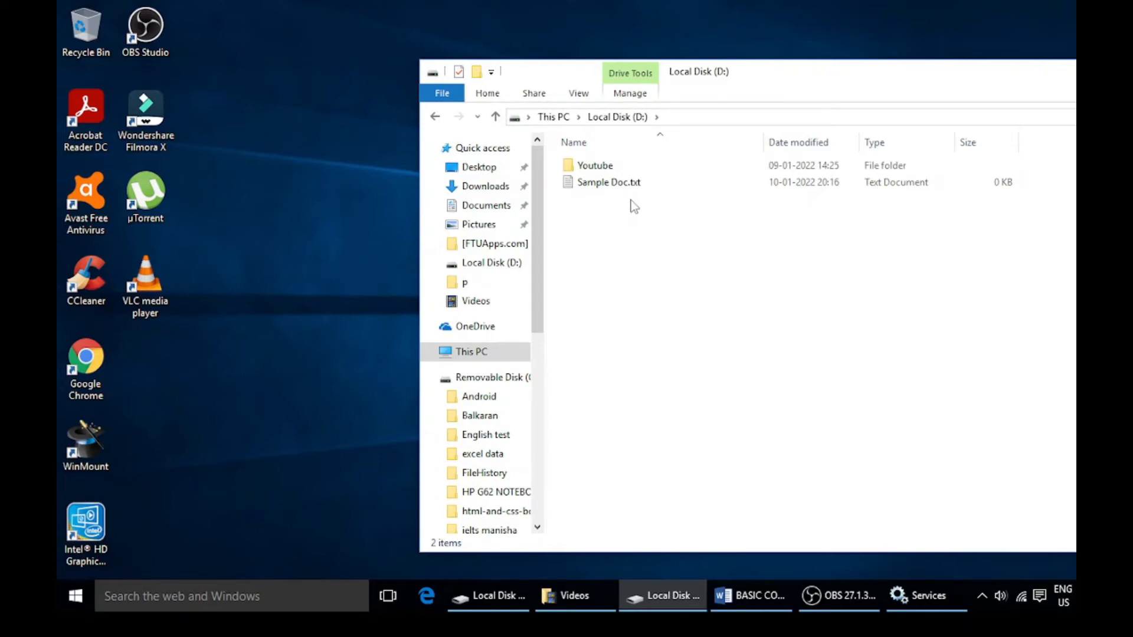
pyautogui.rightClick(613, 186)
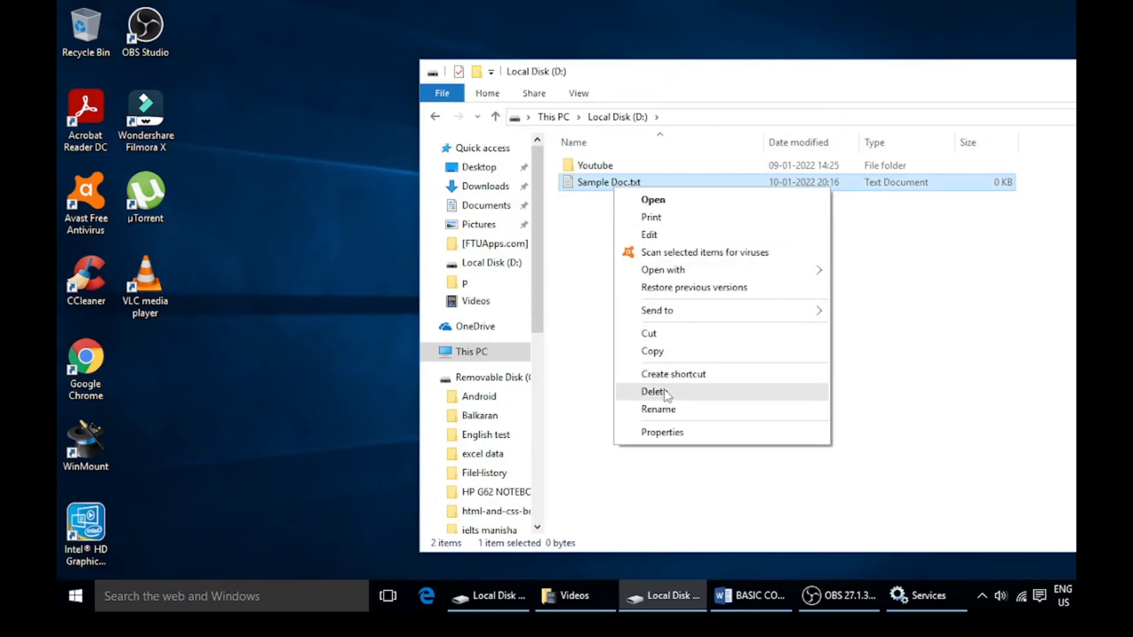
pyautogui.click(558, 313)
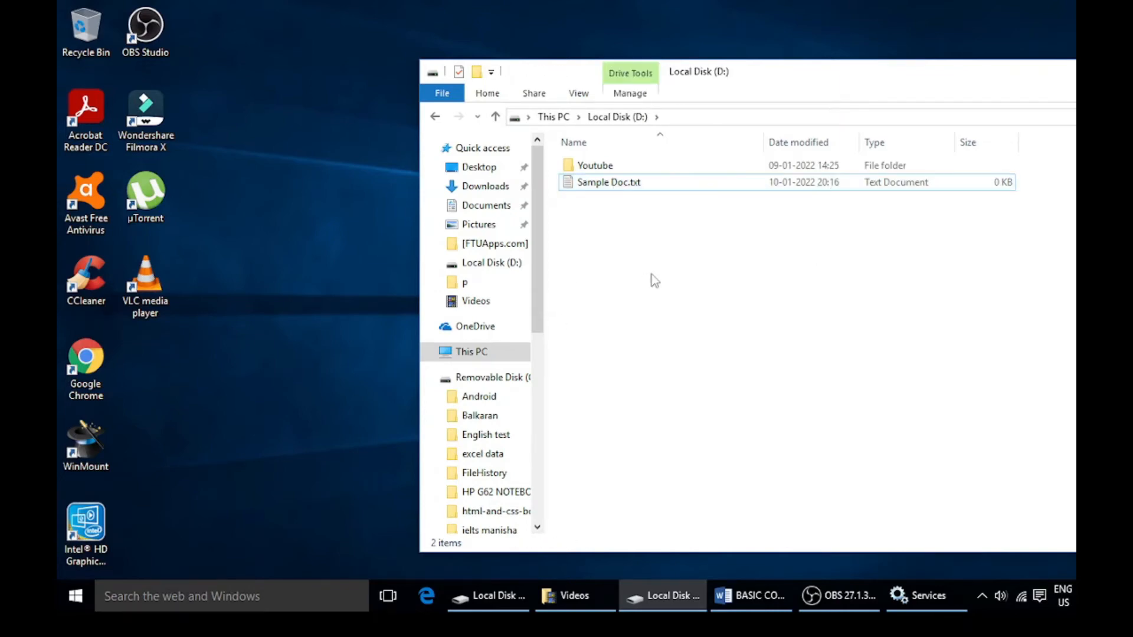
# - Move the Recycle Bin icon away from the other desktop icons, open it, and place its window side by side with Local Disk (D:)
pyautogui.moveTo(93, 27); pyautogui.dragTo(306, 164)
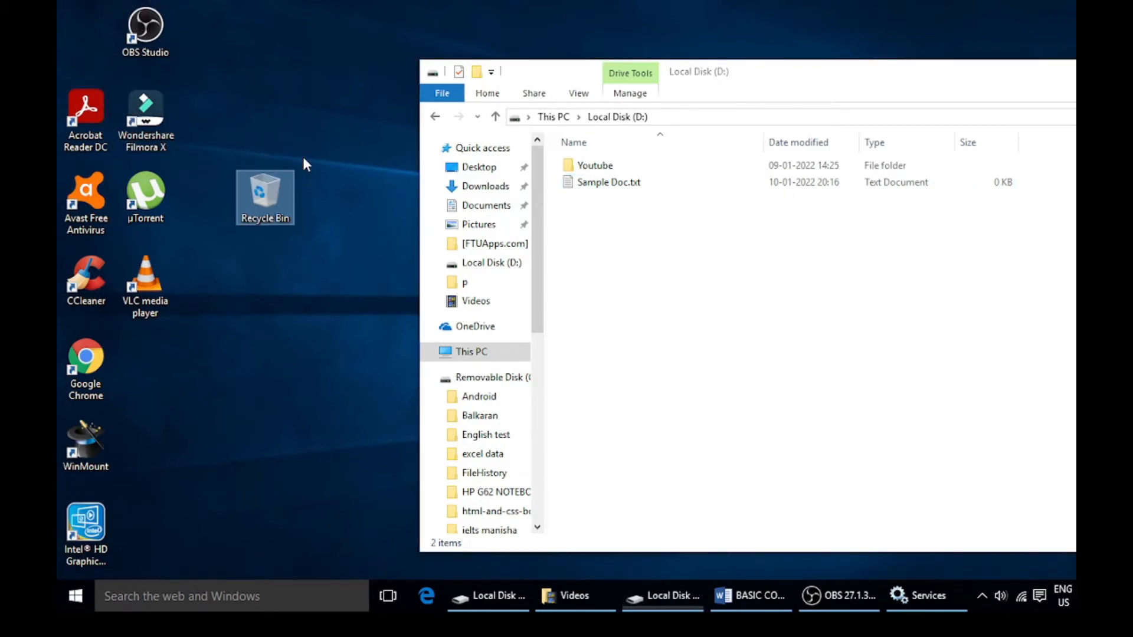
pyautogui.doubleClick(263, 203)
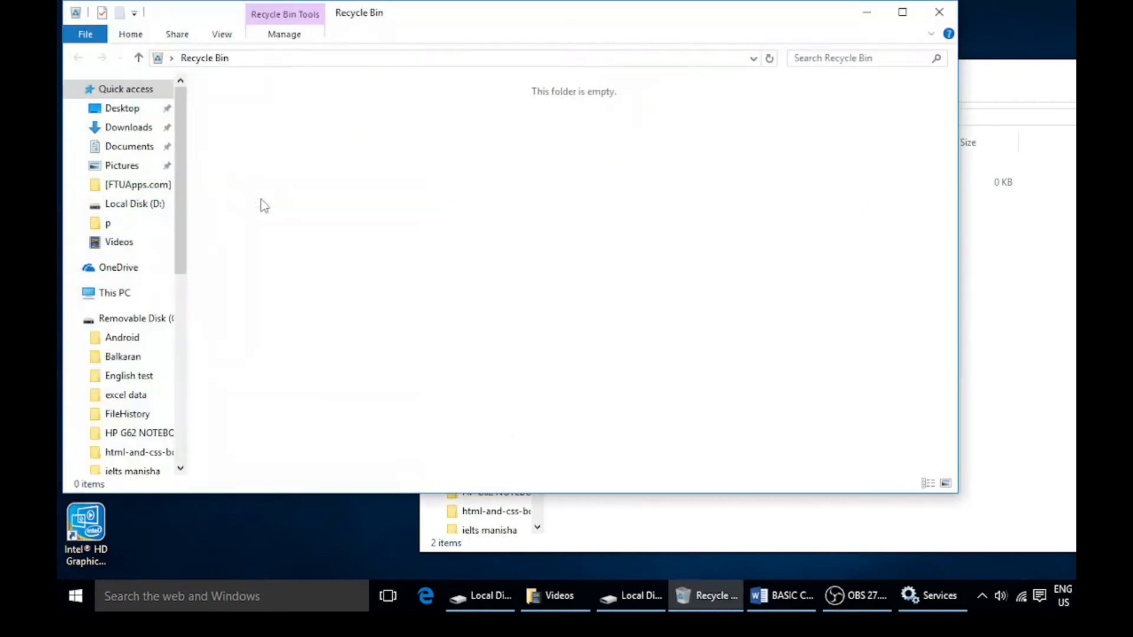
pyautogui.moveTo(375, 18); pyautogui.dragTo(78, 222)
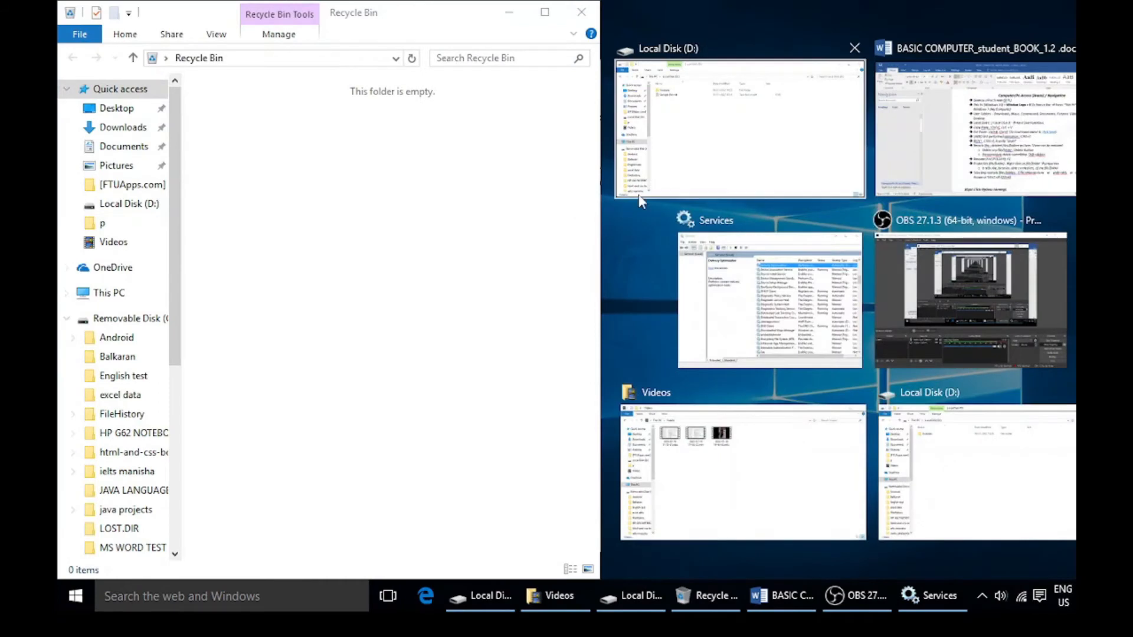
pyautogui.click(688, 166)
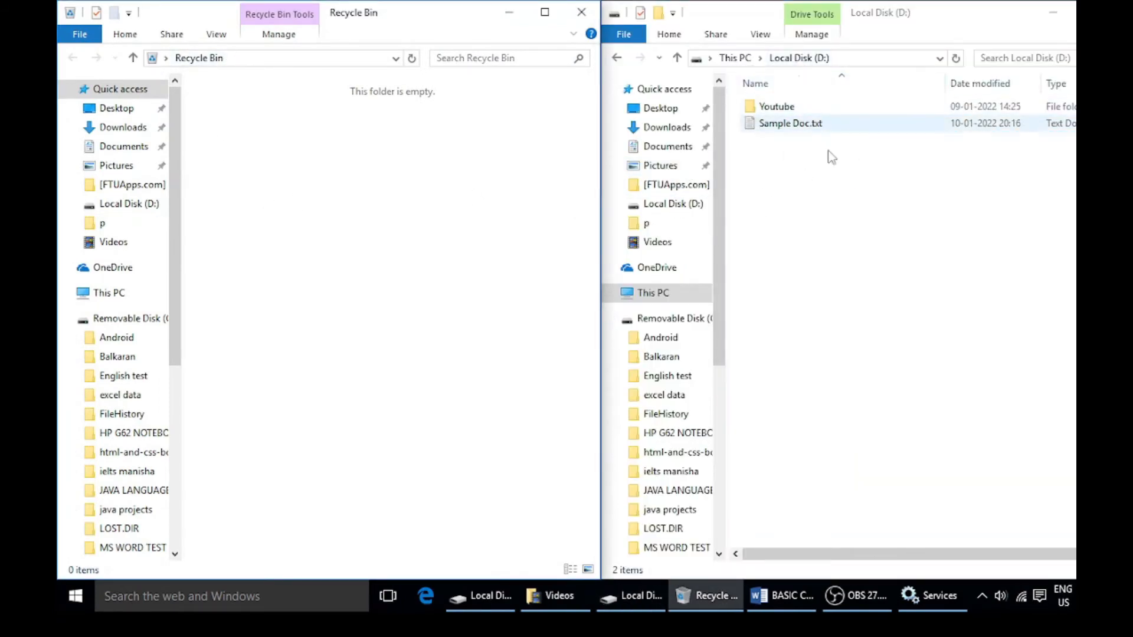
# - Delete Sample Doc.txt from Local Disk (D:) and restore it from the Recycle Bin
pyautogui.click(791, 134)
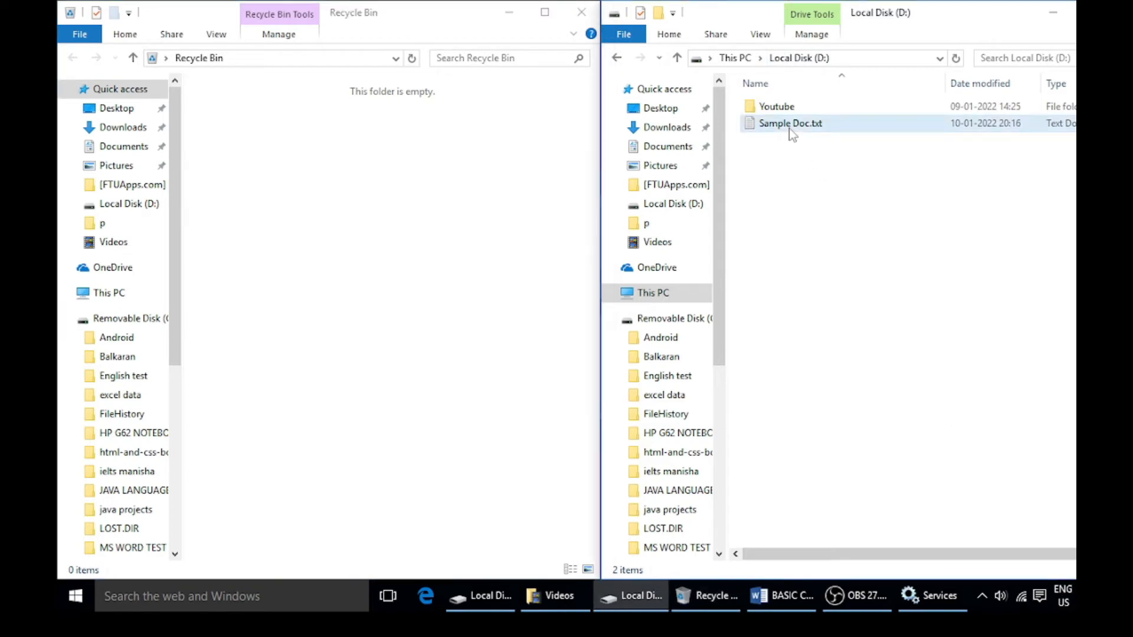
pyautogui.rightClick(791, 131)
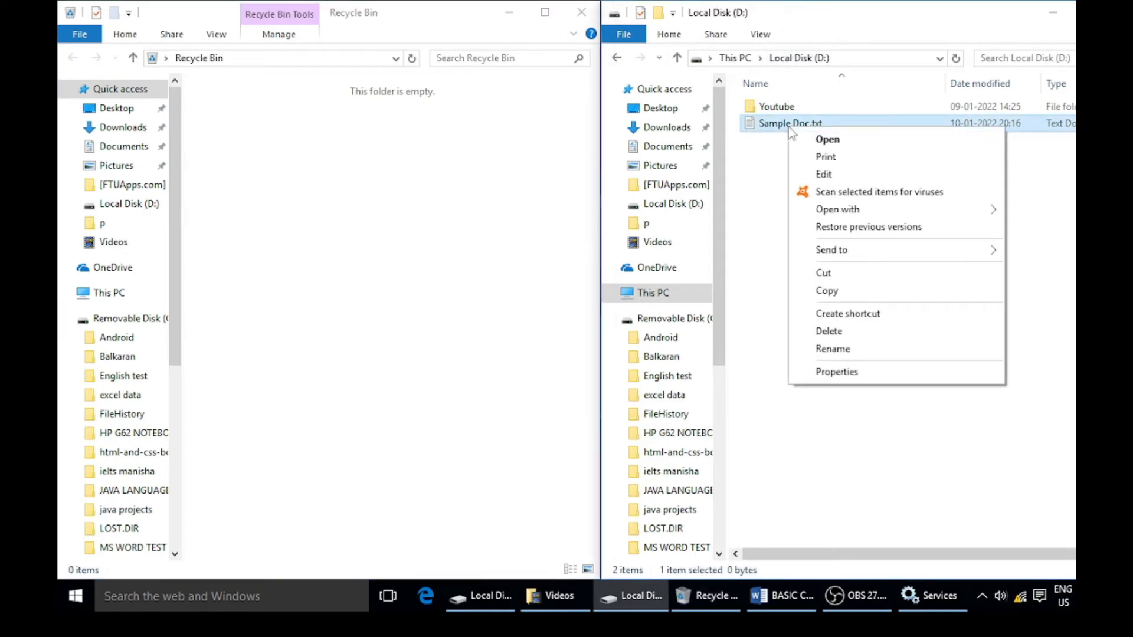
pyautogui.moveTo(845, 251)
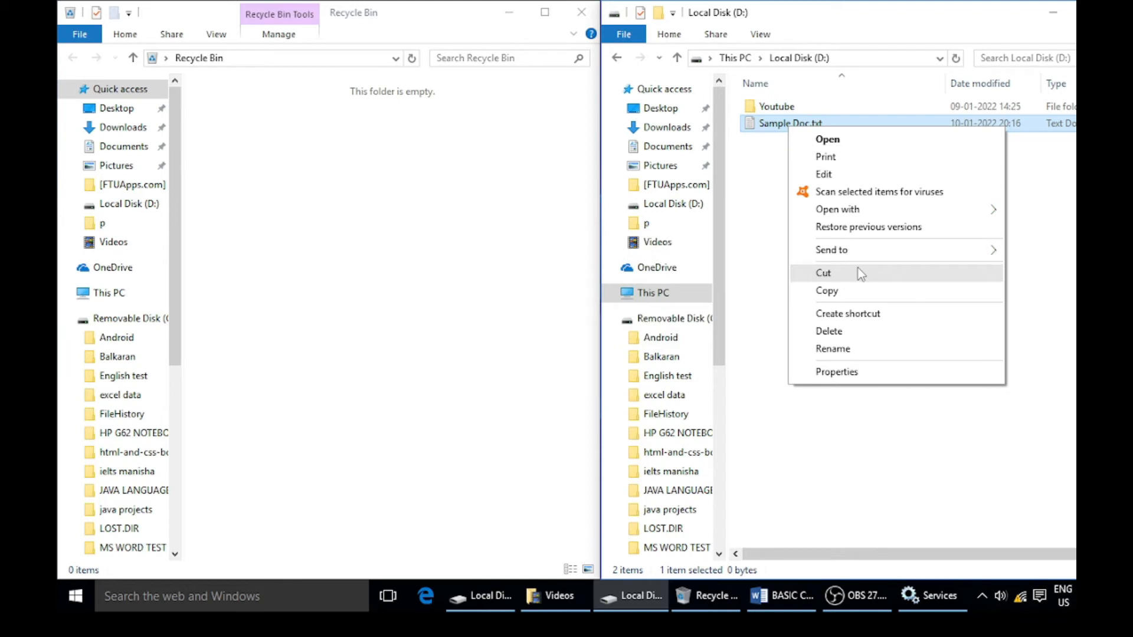
pyautogui.click(838, 332)
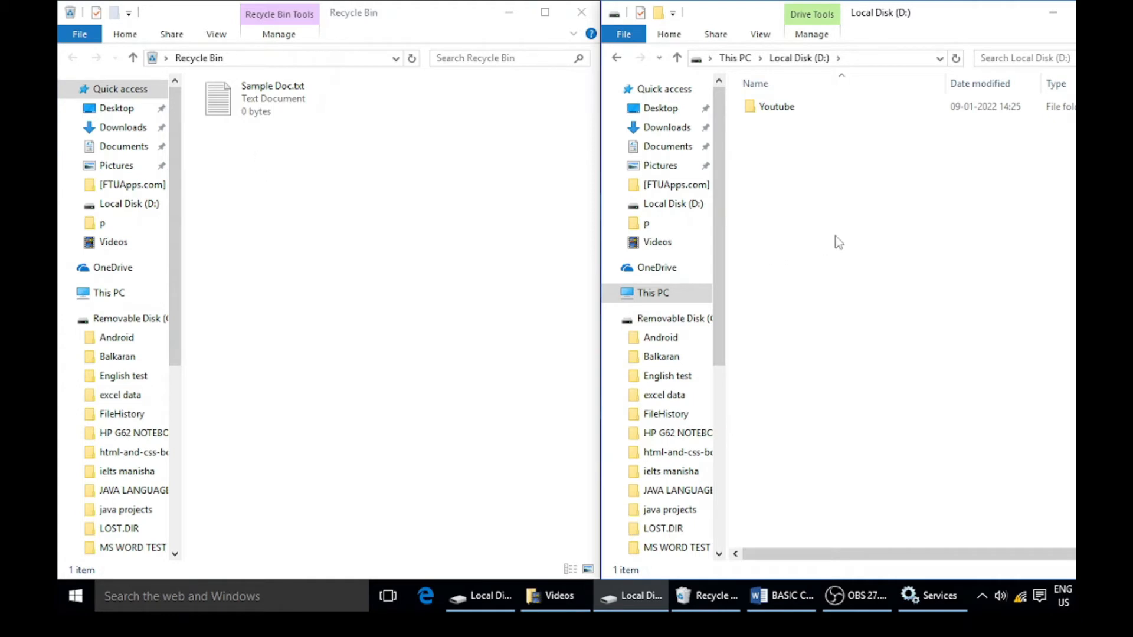
pyautogui.rightClick(251, 112)
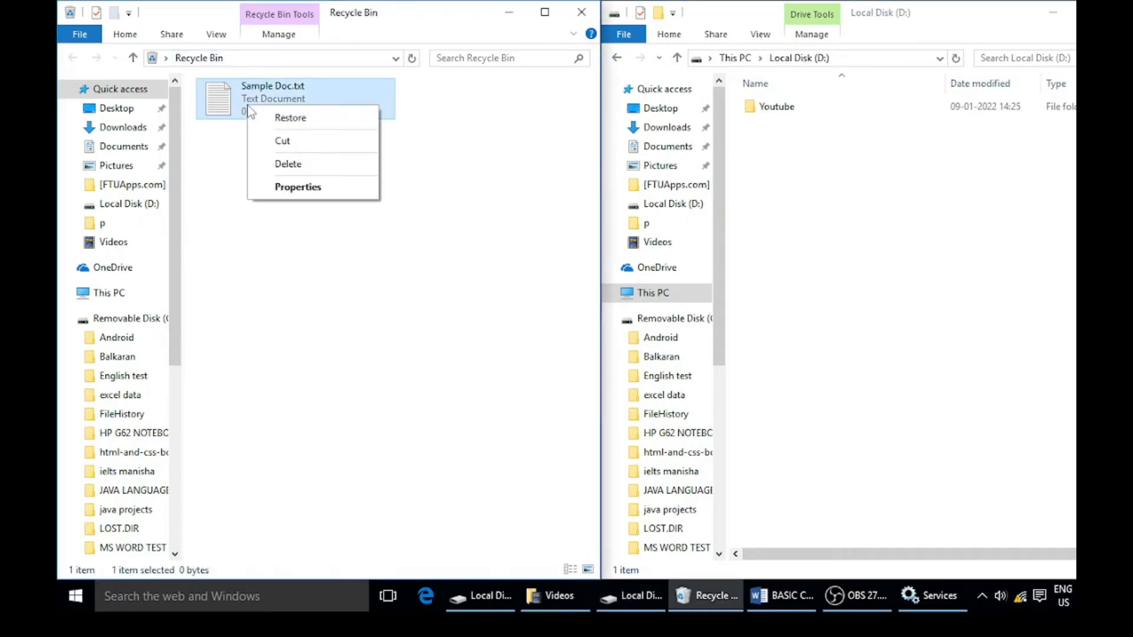
pyautogui.click(283, 119)
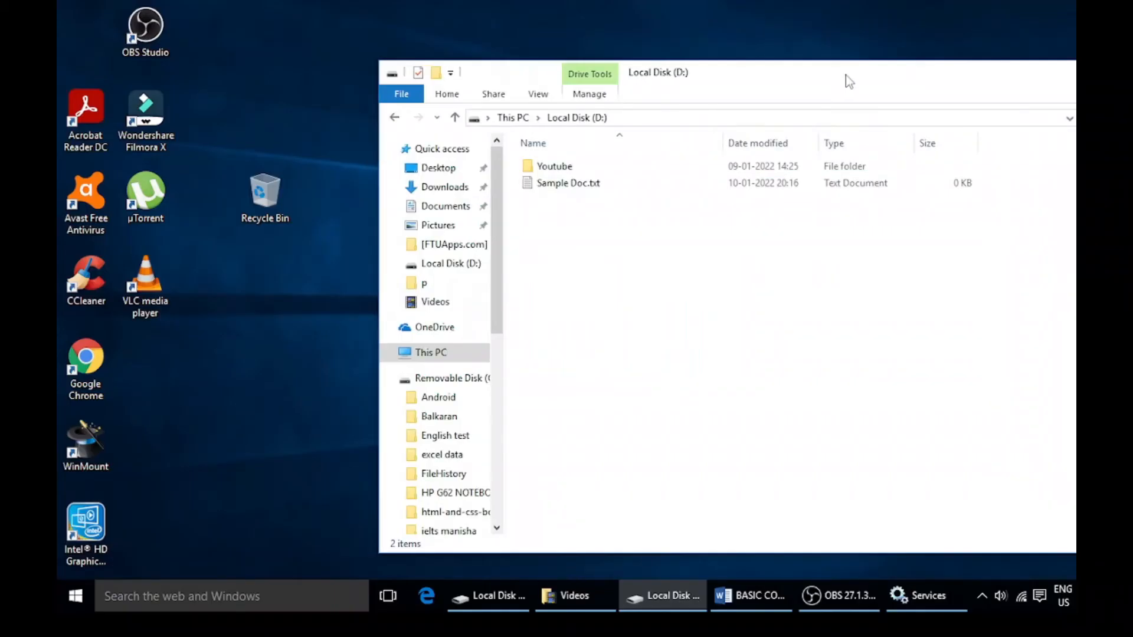
pyautogui.rightClick(555, 167)
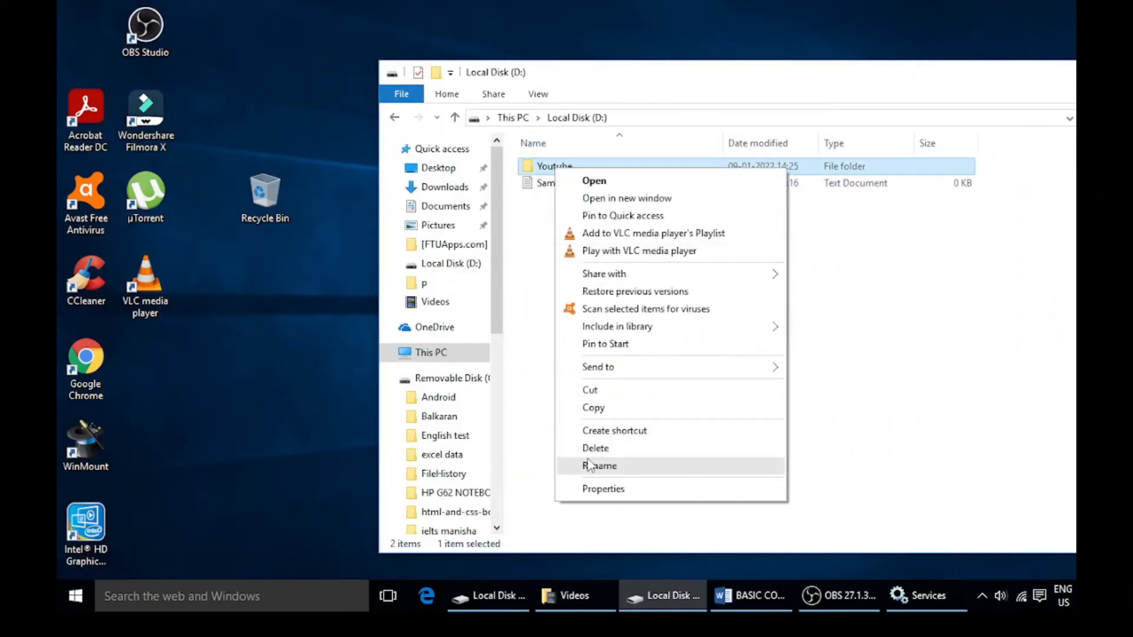
pyautogui.click(589, 464)
pyautogui.click(588, 465)
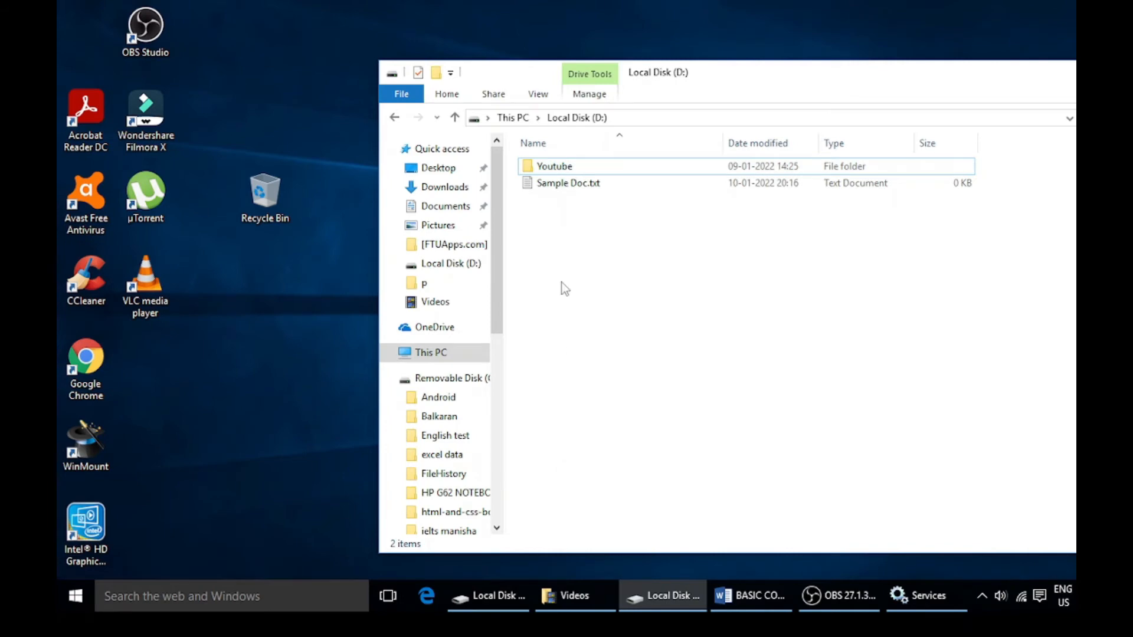
# - Rename Sample Doc.txt in Local Disk (D:) as SAMPLE 2.txt
pyautogui.rightClick(562, 186)
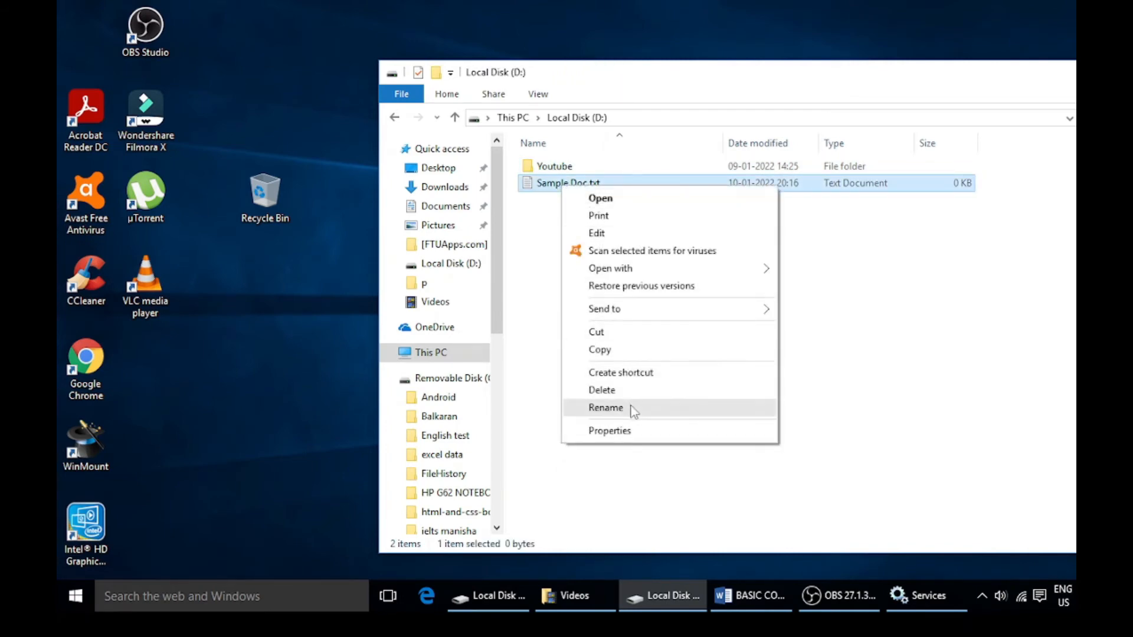
pyautogui.click(607, 407)
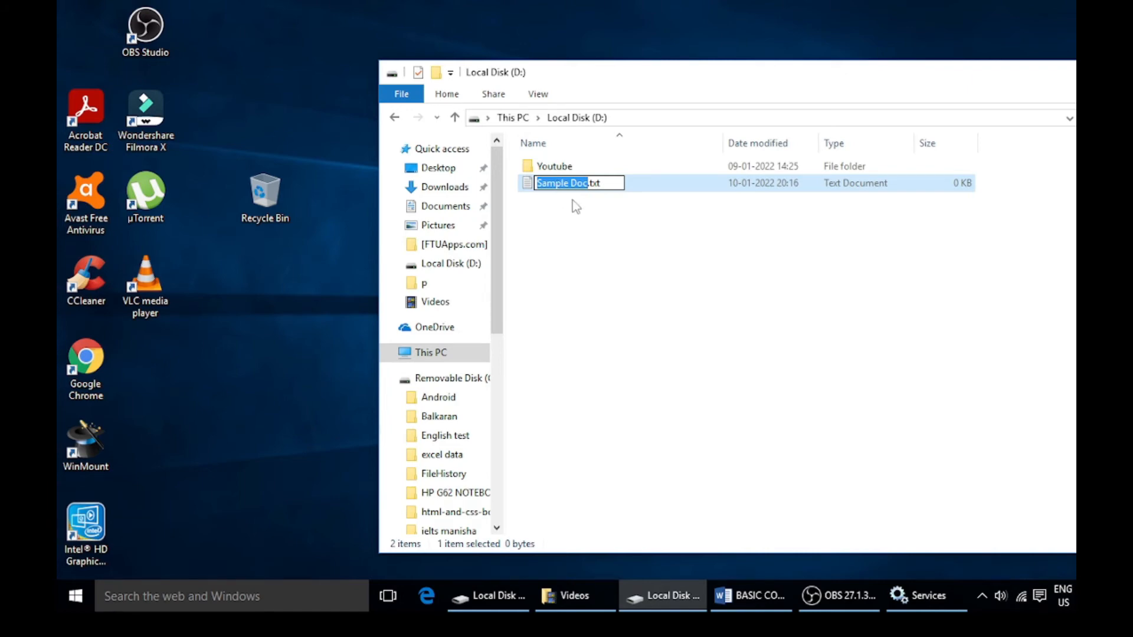
pyautogui.press('BackSpace')
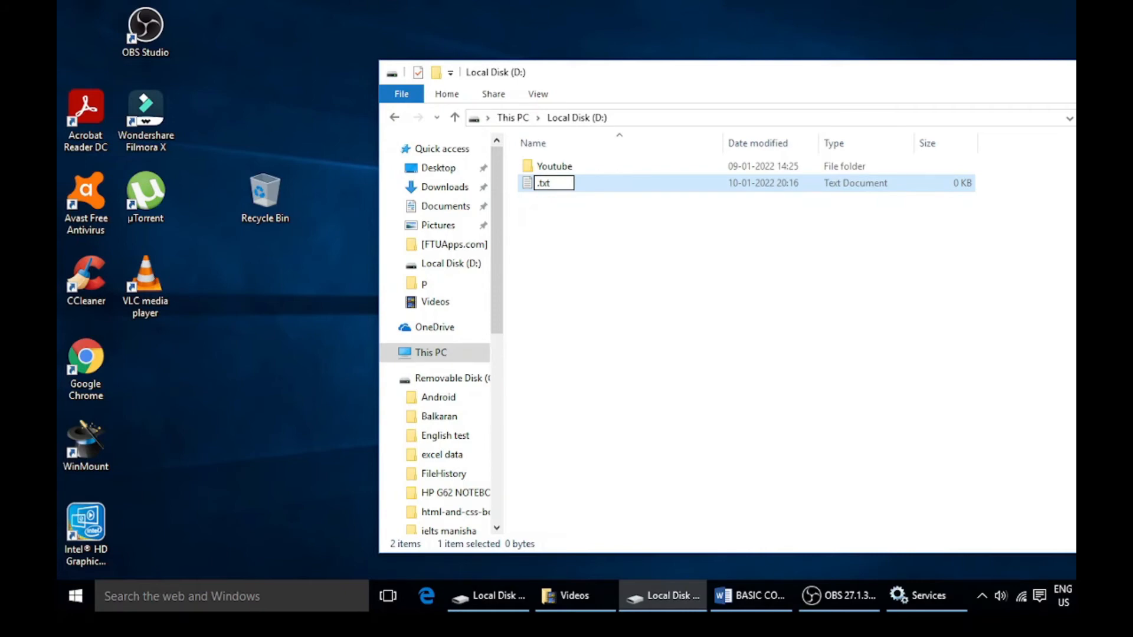
pyautogui.write('SAMPLE 2')
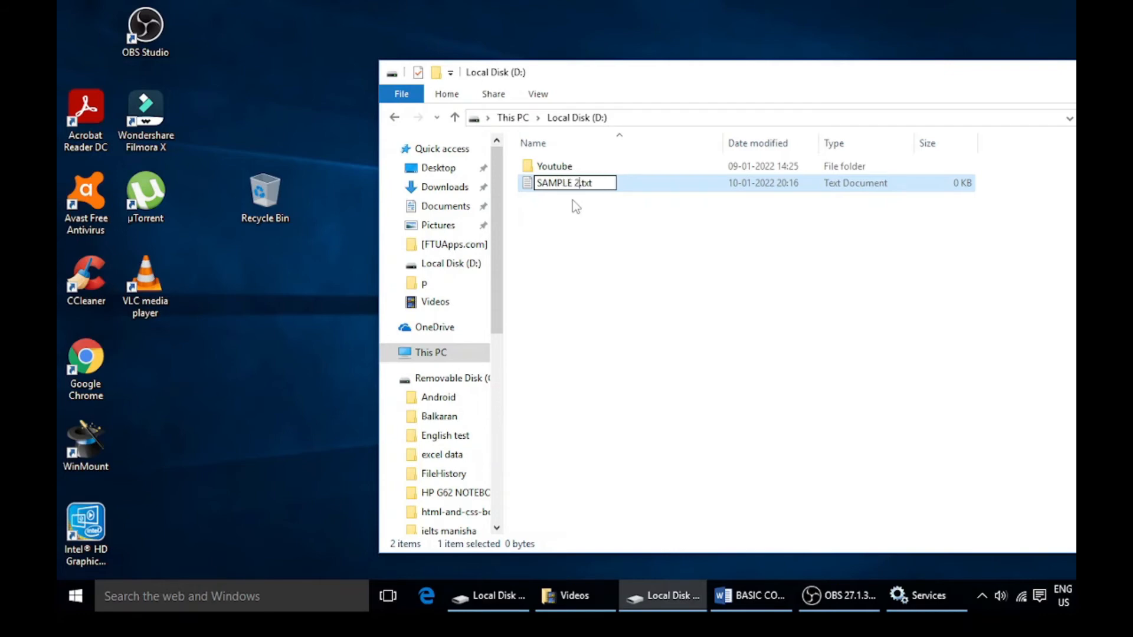
pyautogui.press('Return')
pyautogui.click(581, 212)
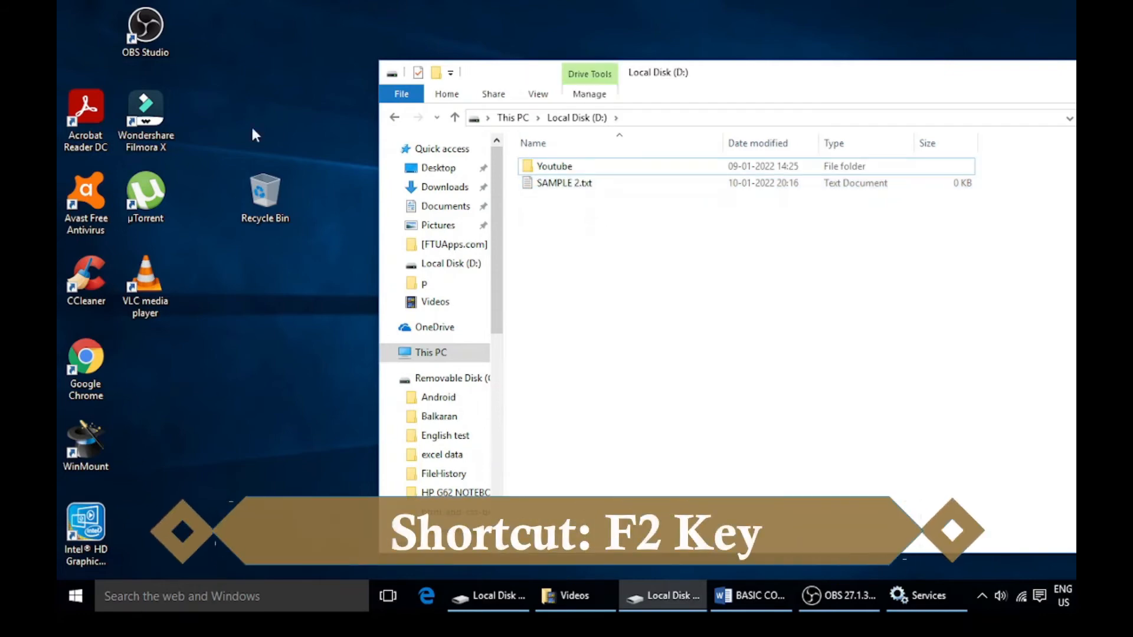
# - Rename SAMPLE 2.txt as SAMPLE 3.txt and minimize the Local Disk (D:) window
pyautogui.click(585, 184)
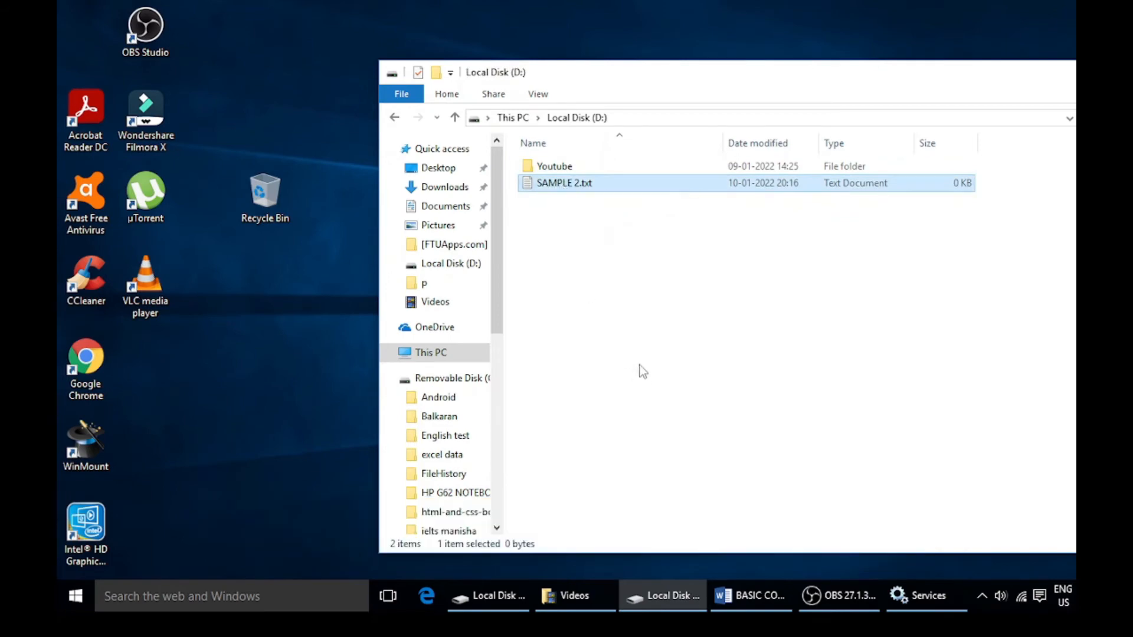
pyautogui.press('F2')
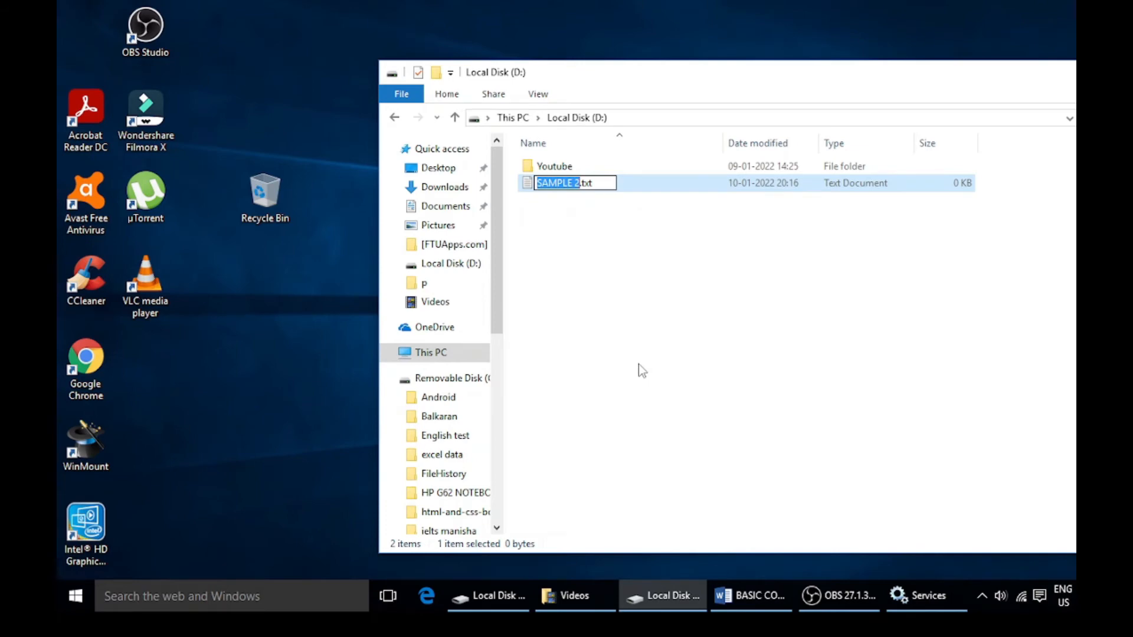
pyautogui.press('BackSpace')
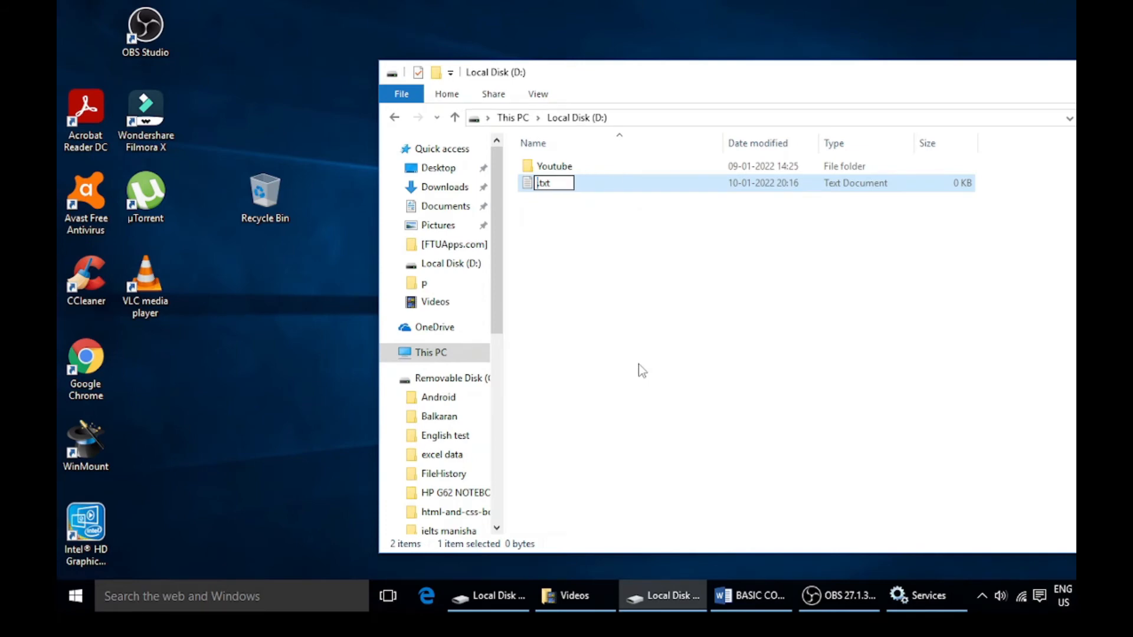
pyautogui.write('SQA')
pyautogui.press('BackSpace')
pyautogui.press('BackSpace')
pyautogui.press('BackSpace')
pyautogui.press('Escape')
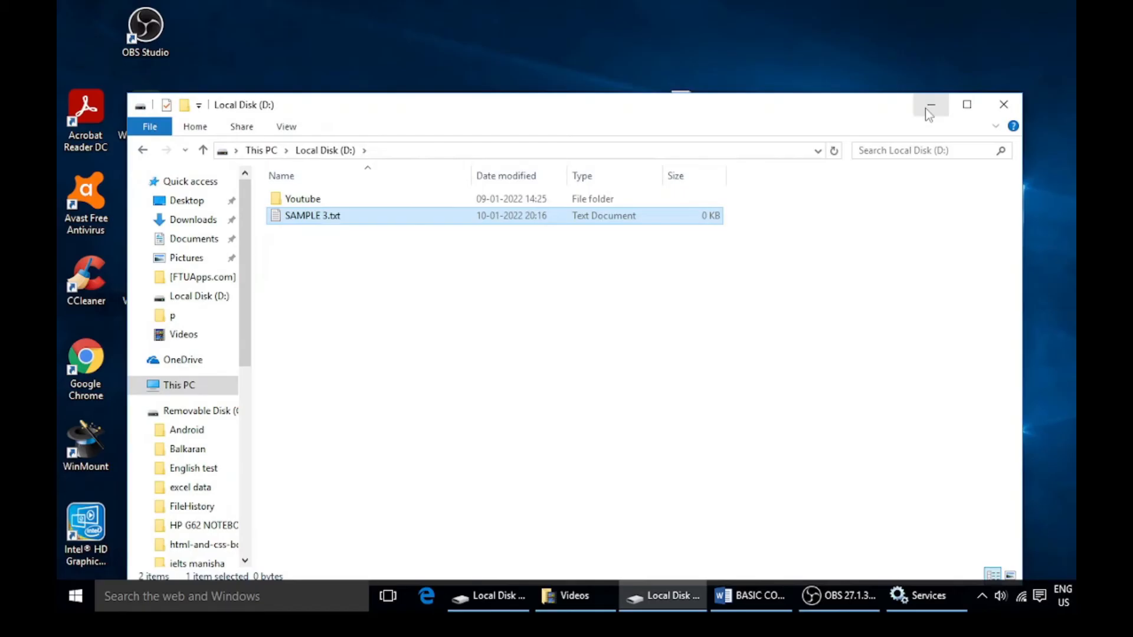
pyautogui.click(928, 108)
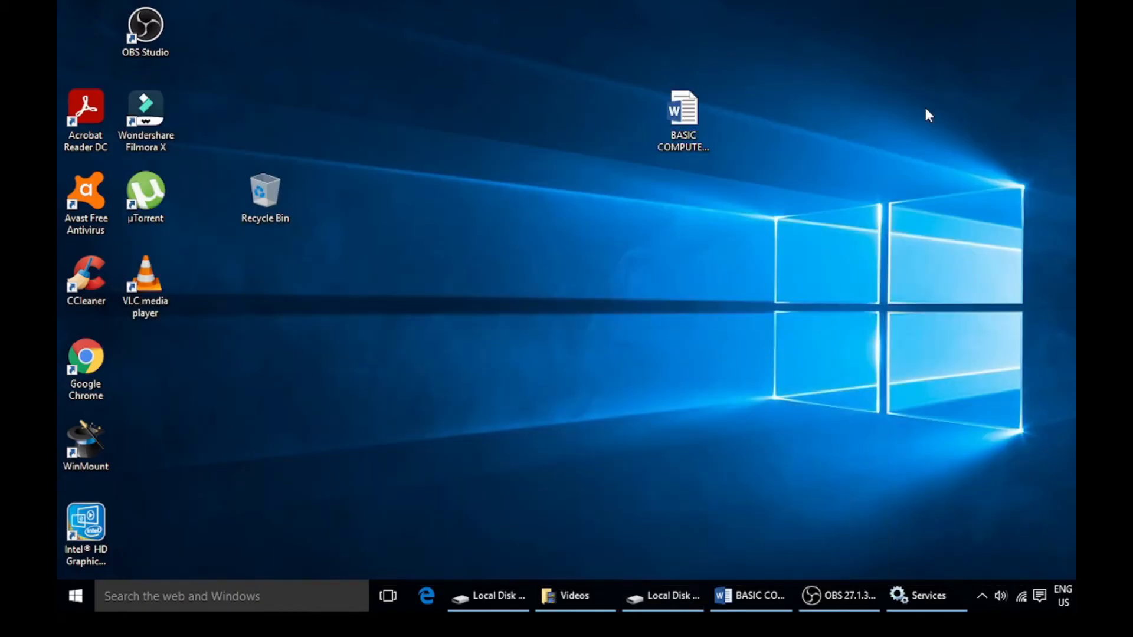
pyautogui.click(559, 602)
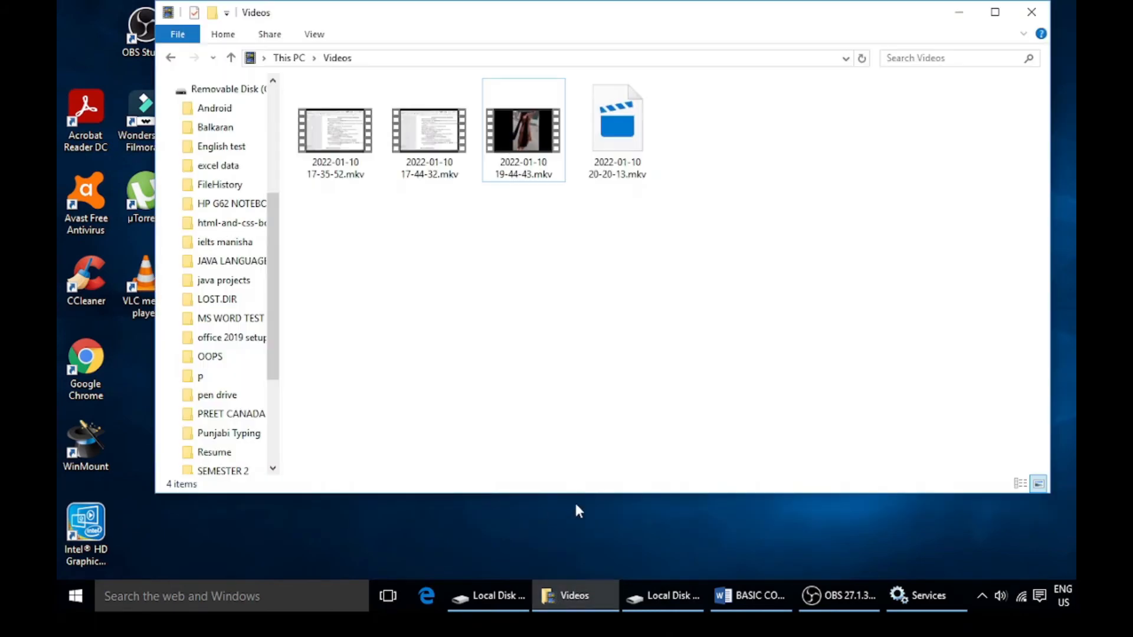
pyautogui.doubleClick(345, 161)
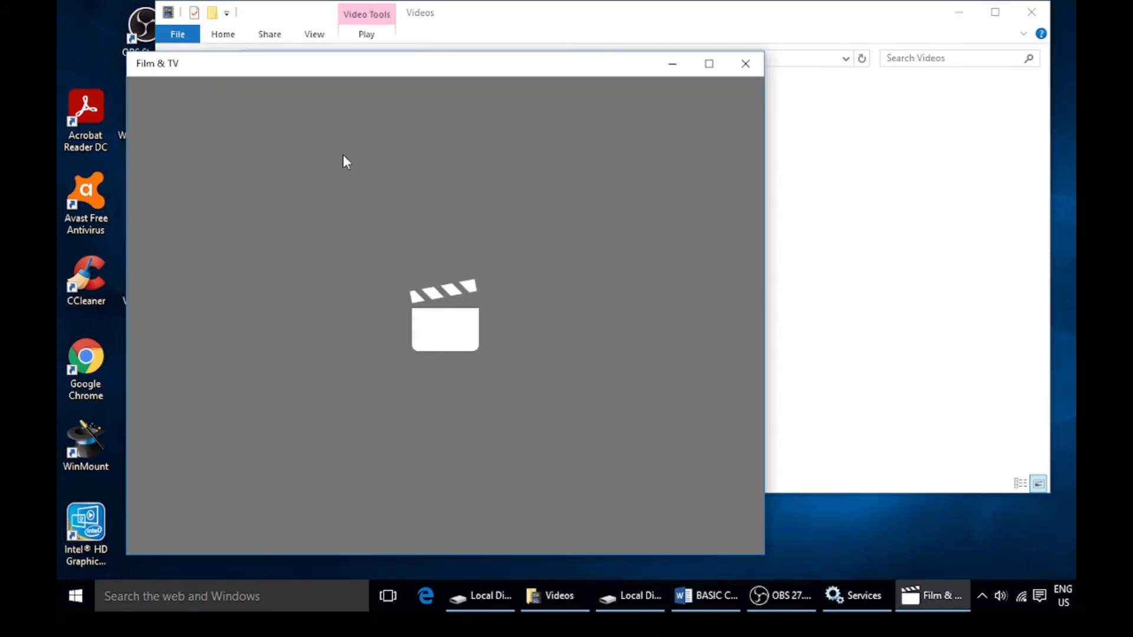
pyautogui.click(745, 64)
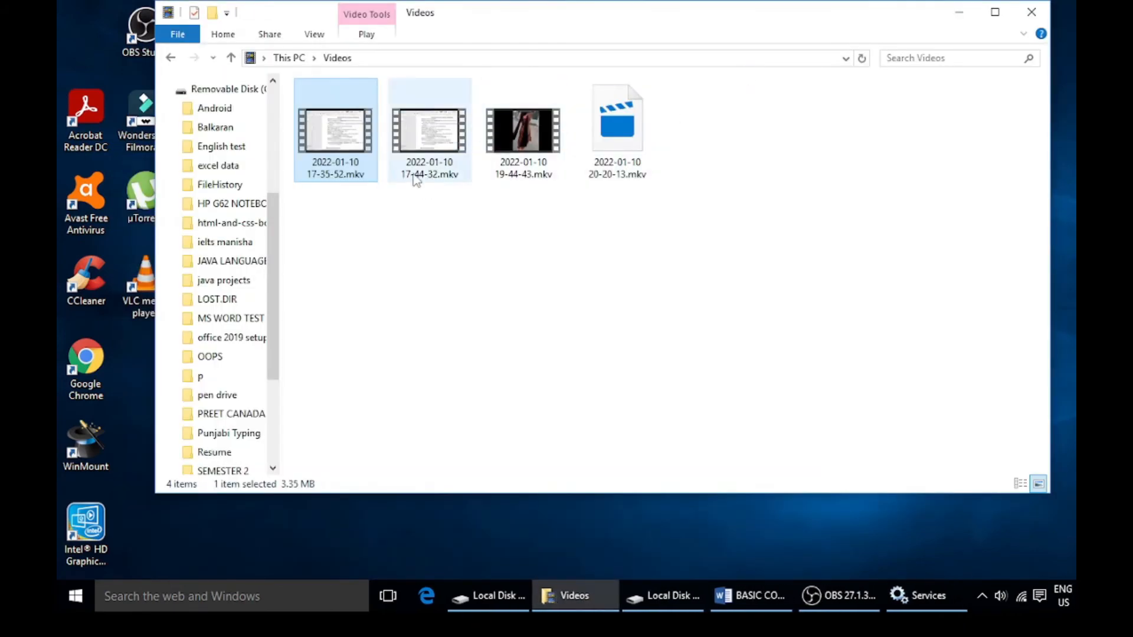
pyautogui.rightClick(349, 135)
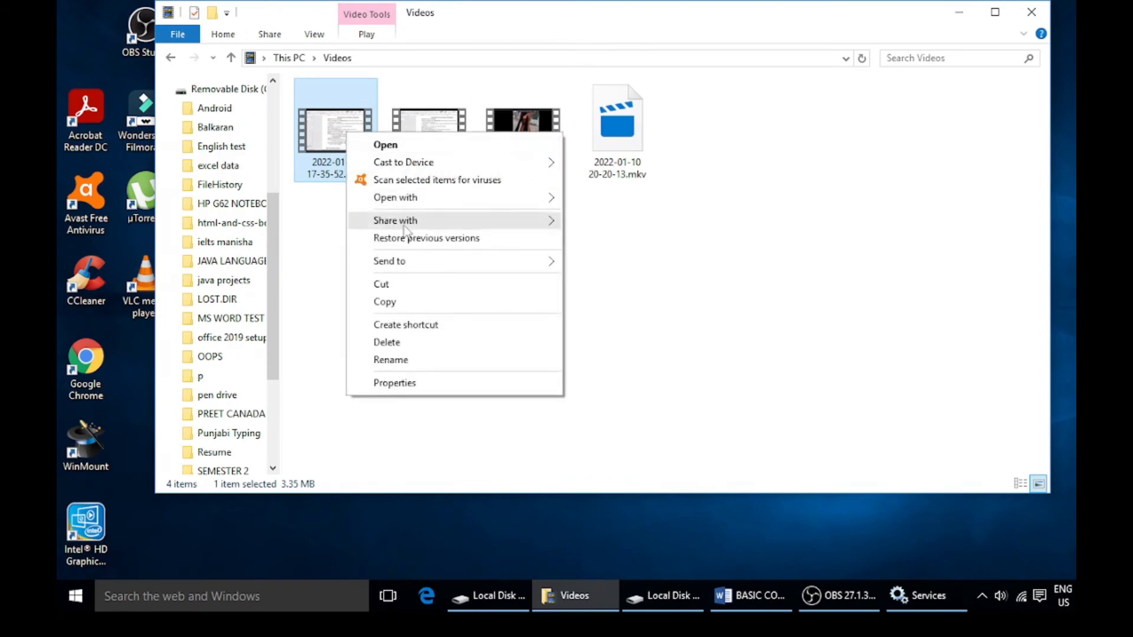
pyautogui.click(423, 383)
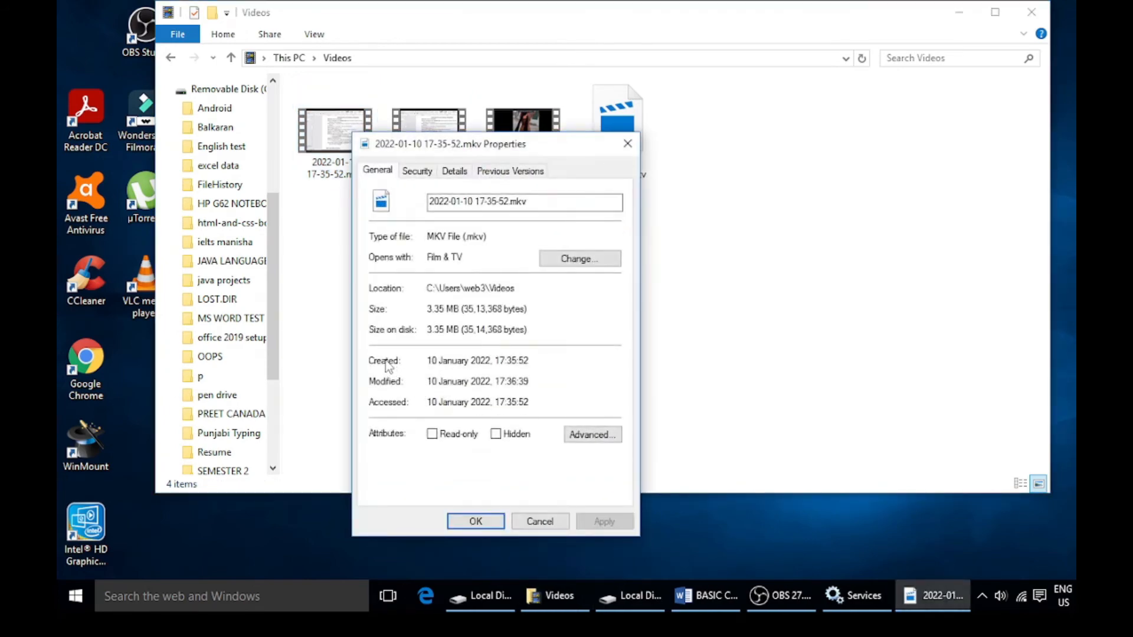
pyautogui.moveTo(432, 360); pyautogui.dragTo(533, 360)
pyautogui.click(531, 361)
pyautogui.moveTo(445, 150); pyautogui.dragTo(571, 177)
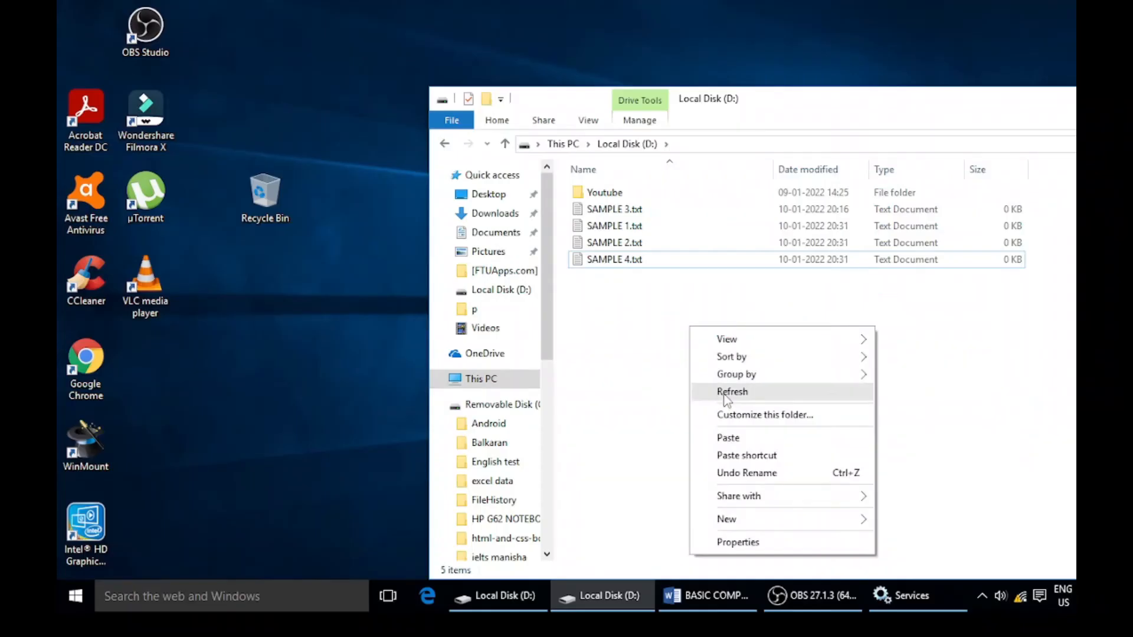
# - With Local Disk (D:) refreshed, copy SAMPLE 1.txt through SAMPLE 4.txt to the desktop and delete the pasted copies
pyautogui.click(726, 391)
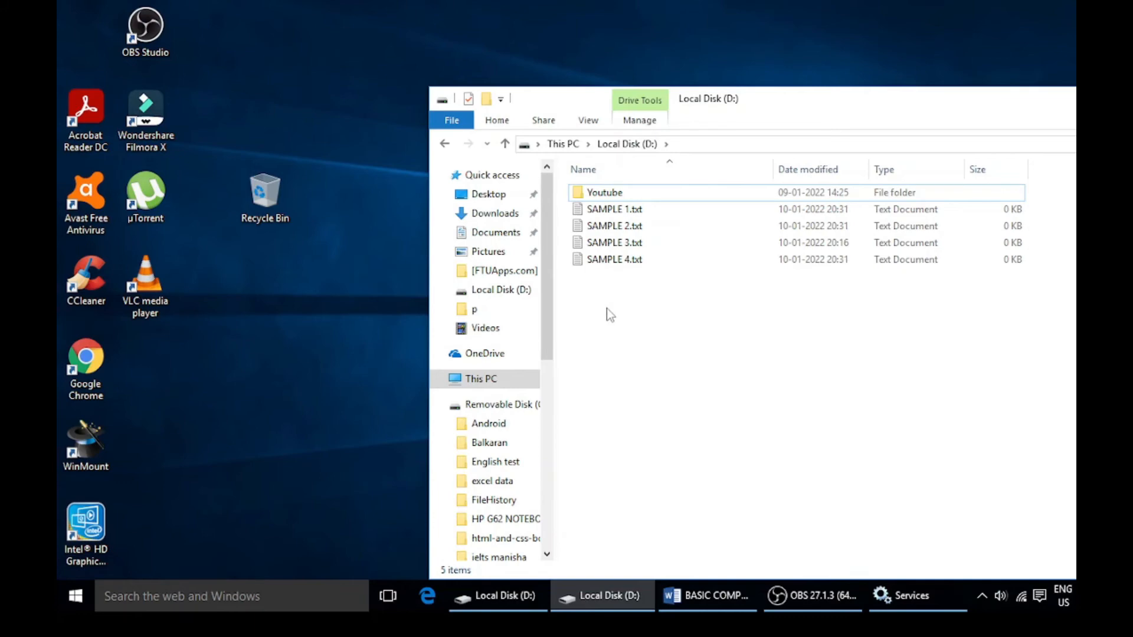
pyautogui.moveTo(607, 308); pyautogui.dragTo(734, 207)
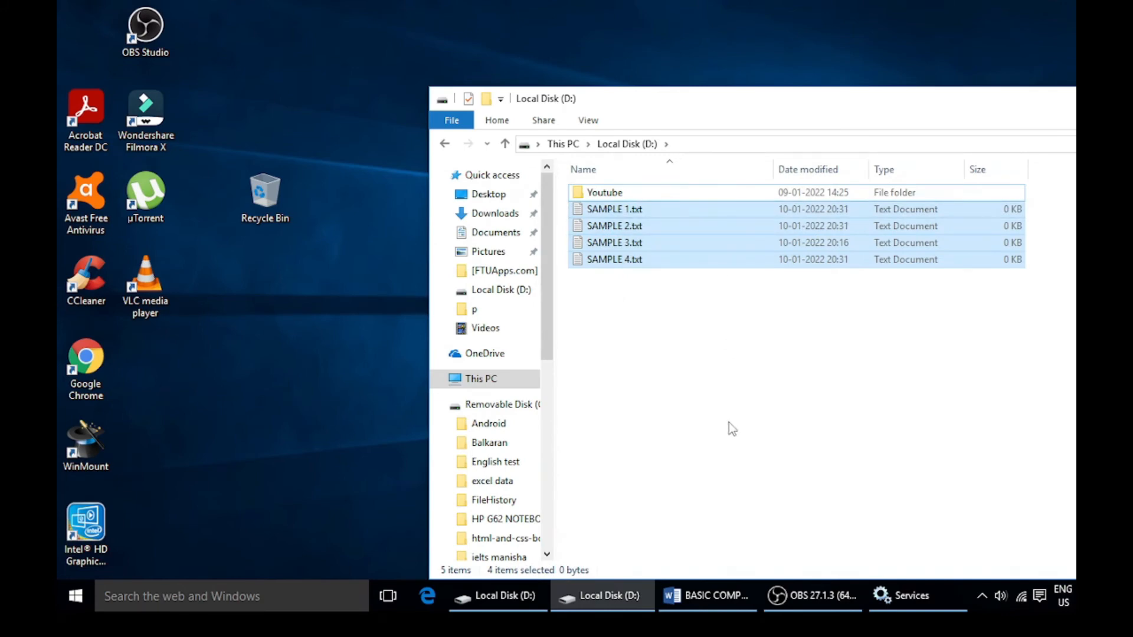
pyautogui.click(226, 338)
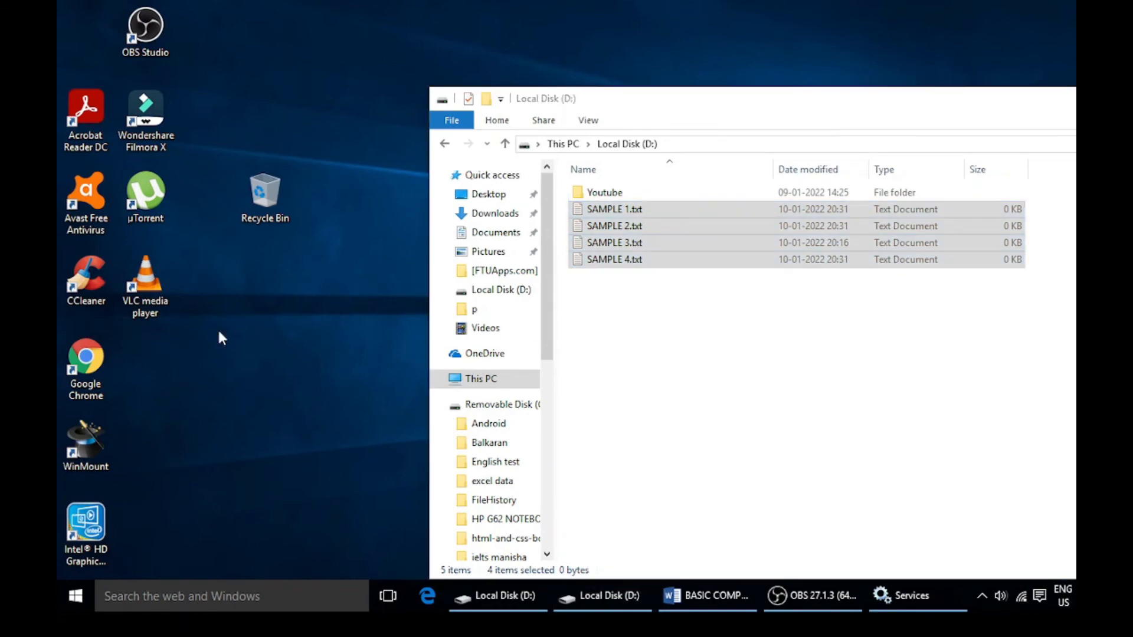
pyautogui.hotkey('ctrl', 'v')
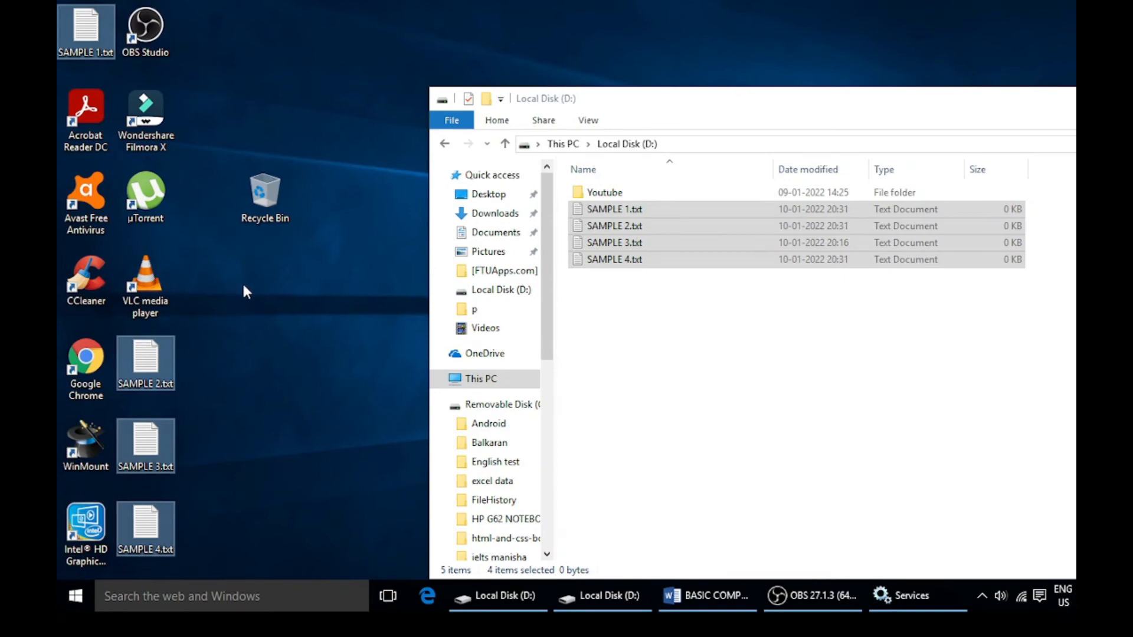
pyautogui.press('Delete')
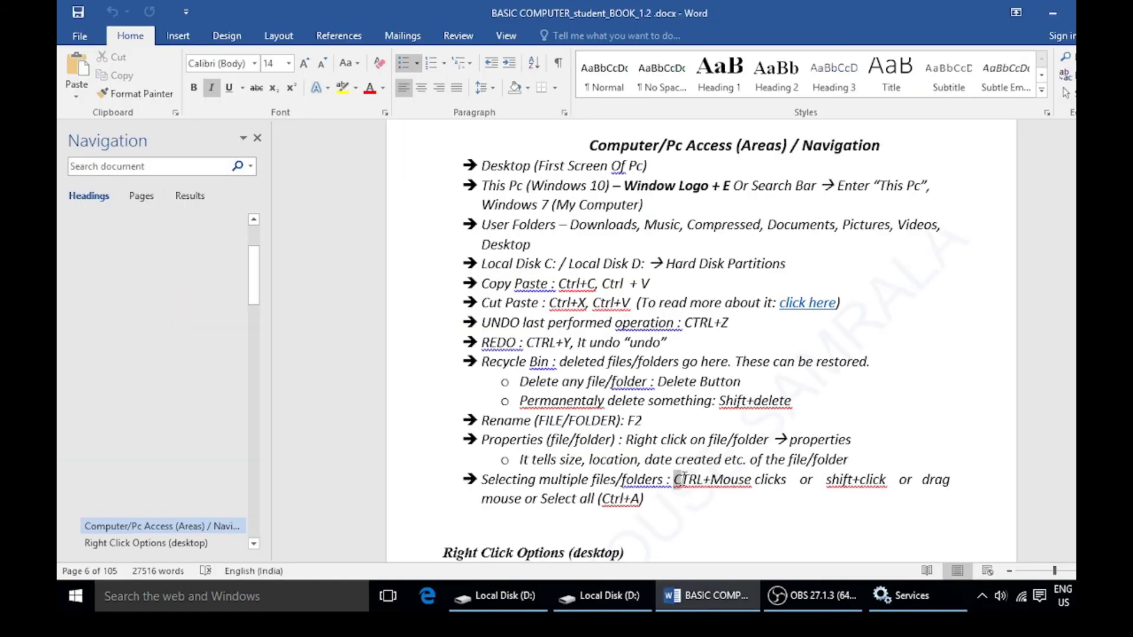
# - Highlight "CTRL+Mouse clicks" in the selecting multiple files line of the BASIC COMPUTER document in Word, and minimize it
pyautogui.moveTo(679, 480); pyautogui.dragTo(800, 481)
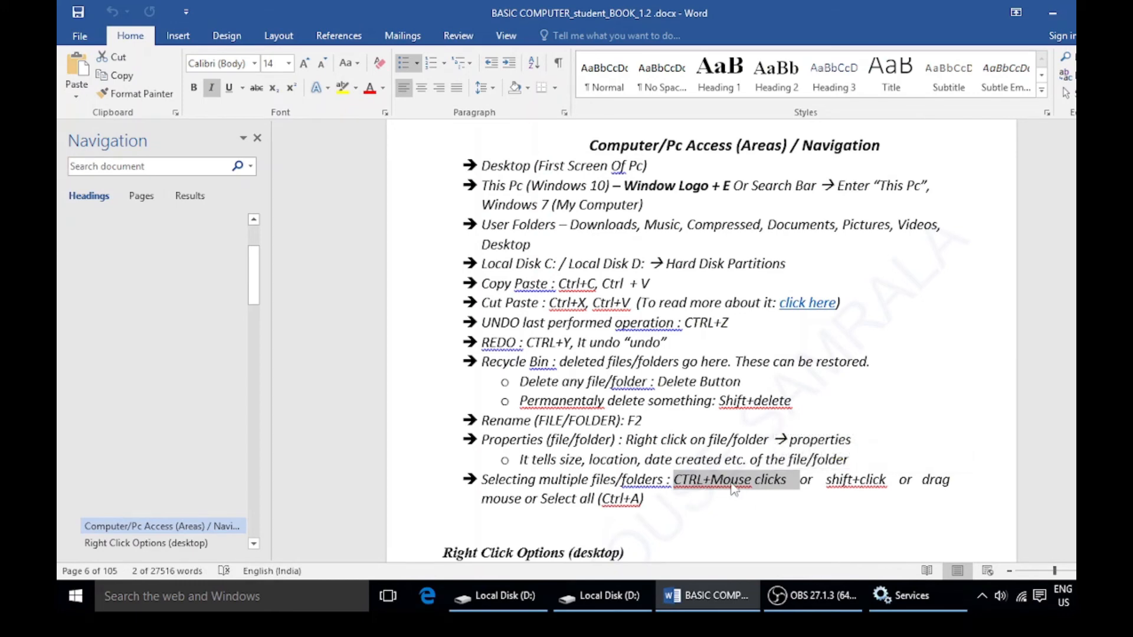
pyautogui.click(1049, 18)
# - Copy only SAMPLE 1.txt, SAMPLE 3.txt and SAMPLE 4.txt from Local Disk (D:) to the desktop
pyautogui.click(617, 214)
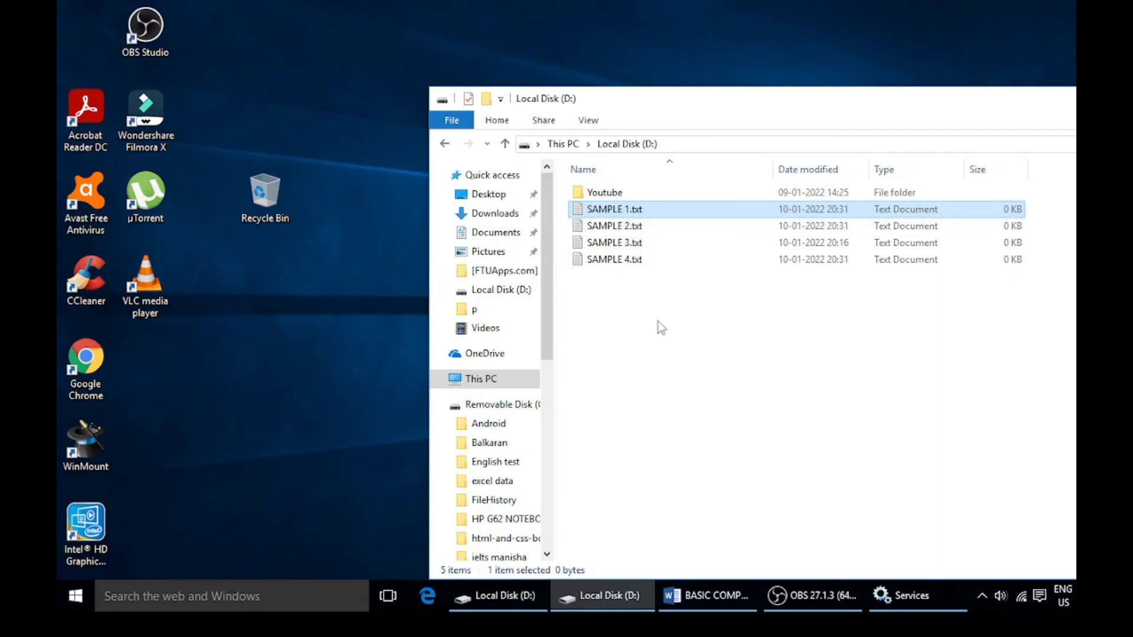
pyautogui.keyDown('ctrl'); pyautogui.click(621, 248); pyautogui.keyUp('ctrl')
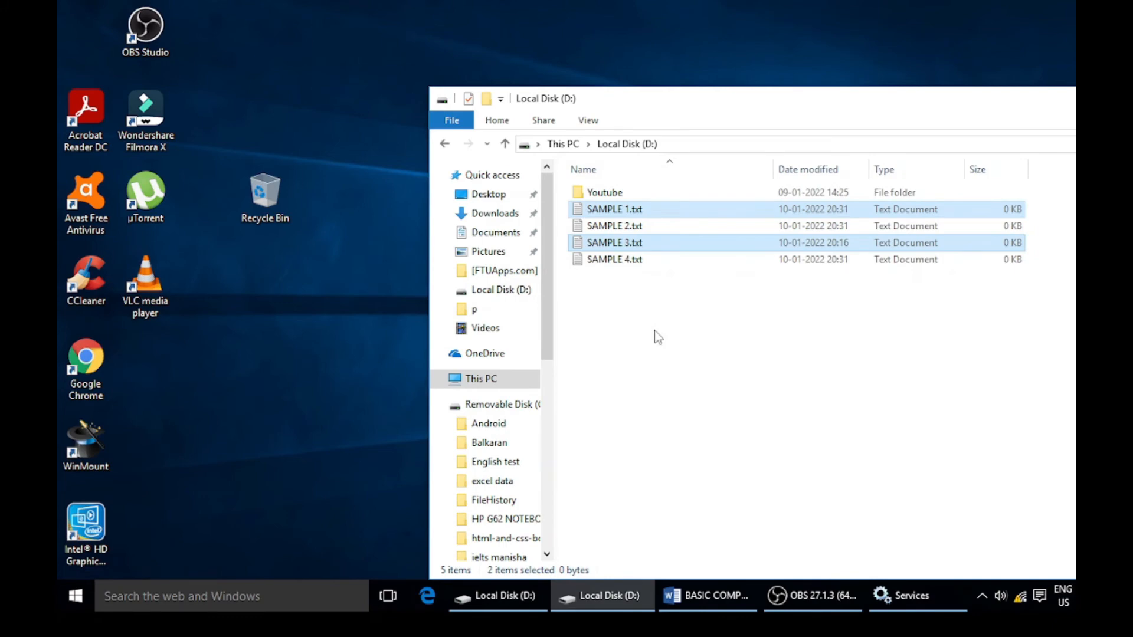
pyautogui.keyDown('ctrl'); pyautogui.click(623, 261); pyautogui.keyUp('ctrl')
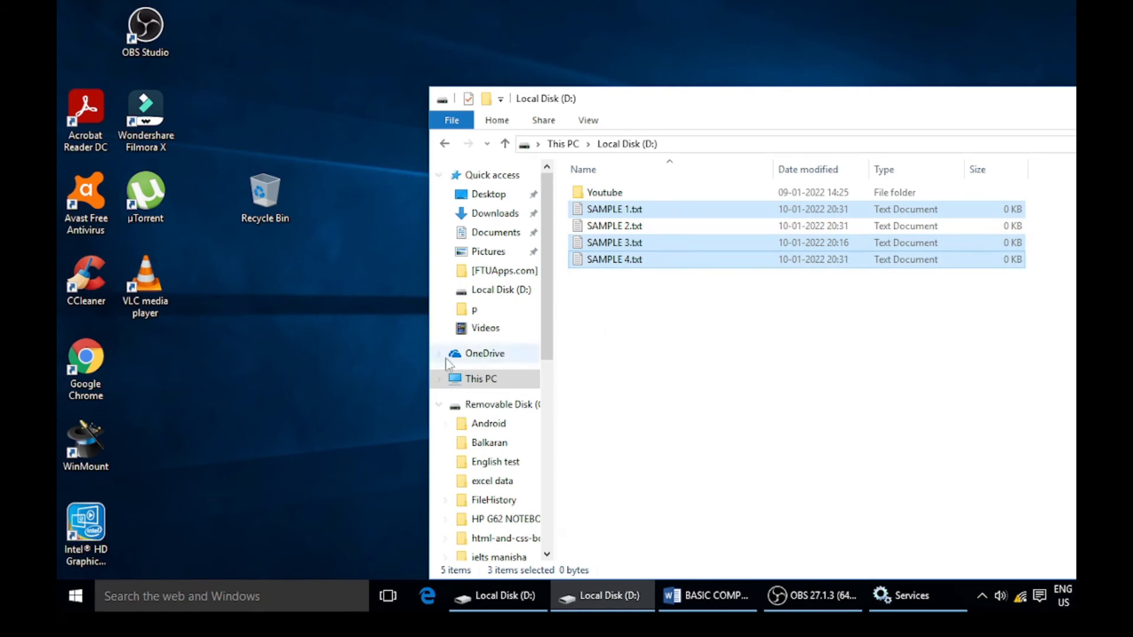
pyautogui.click(369, 348)
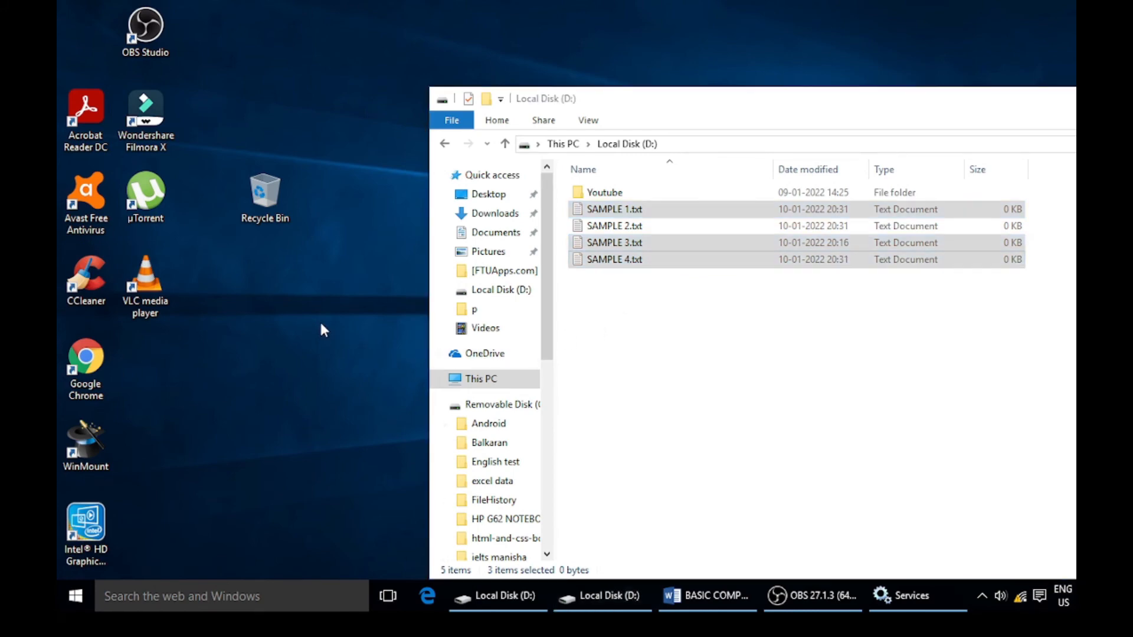
pyautogui.hotkey('ctrl', 'v')
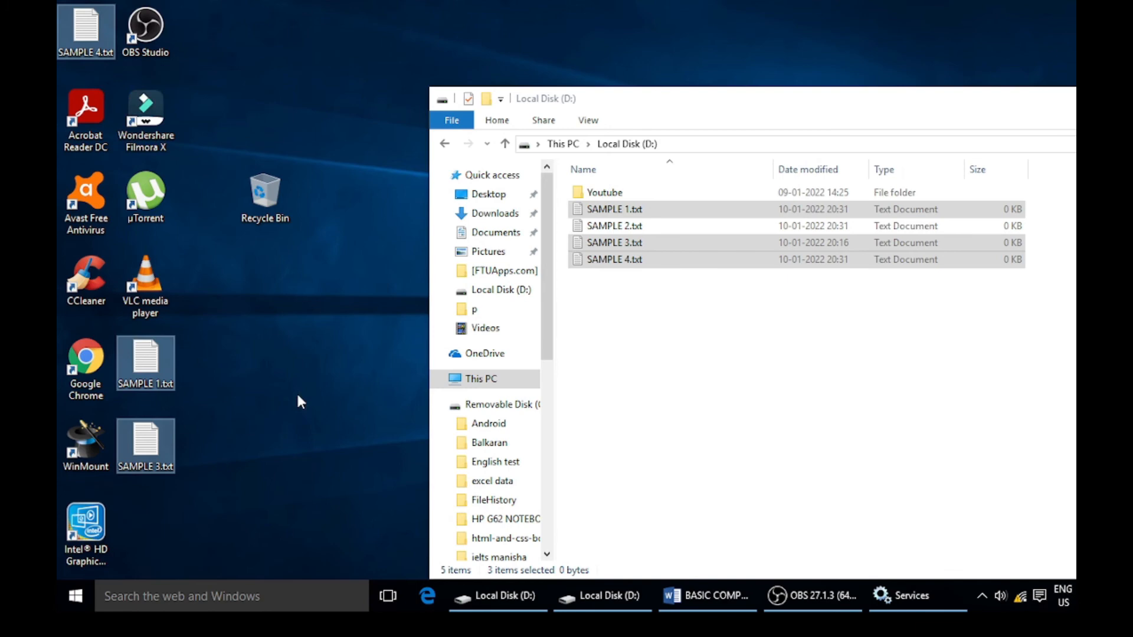
# - Delete the pasted copies of SAMPLE 1.txt, SAMPLE 3.txt and SAMPLE 4.txt from the desktop and minimize the Local Disk (D:) window
pyautogui.press('Delete')
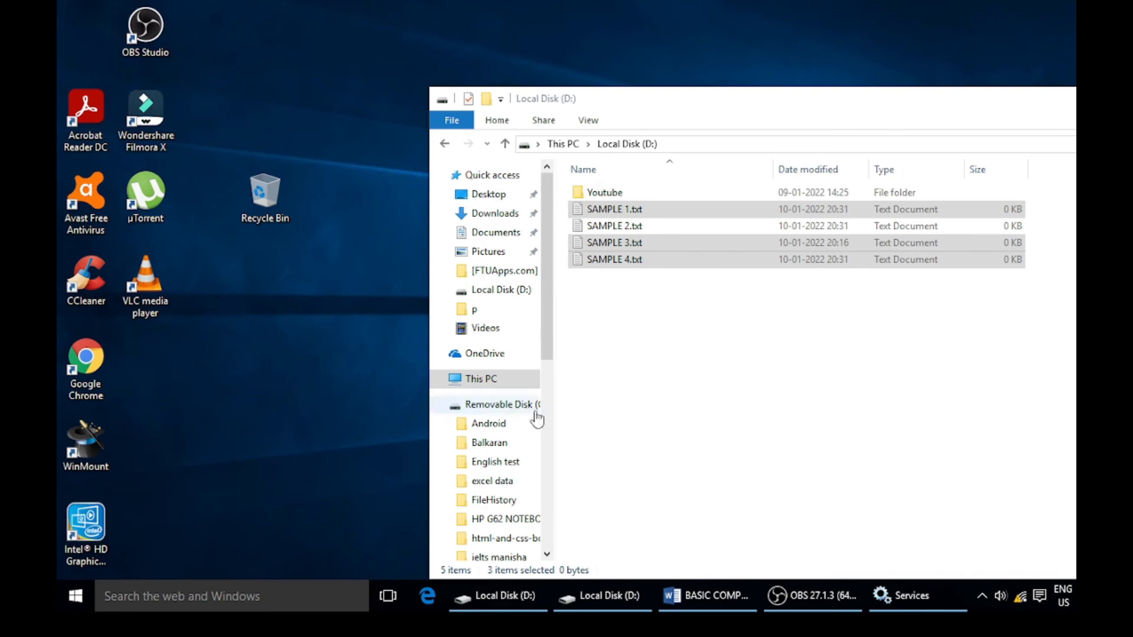
pyautogui.click(635, 411)
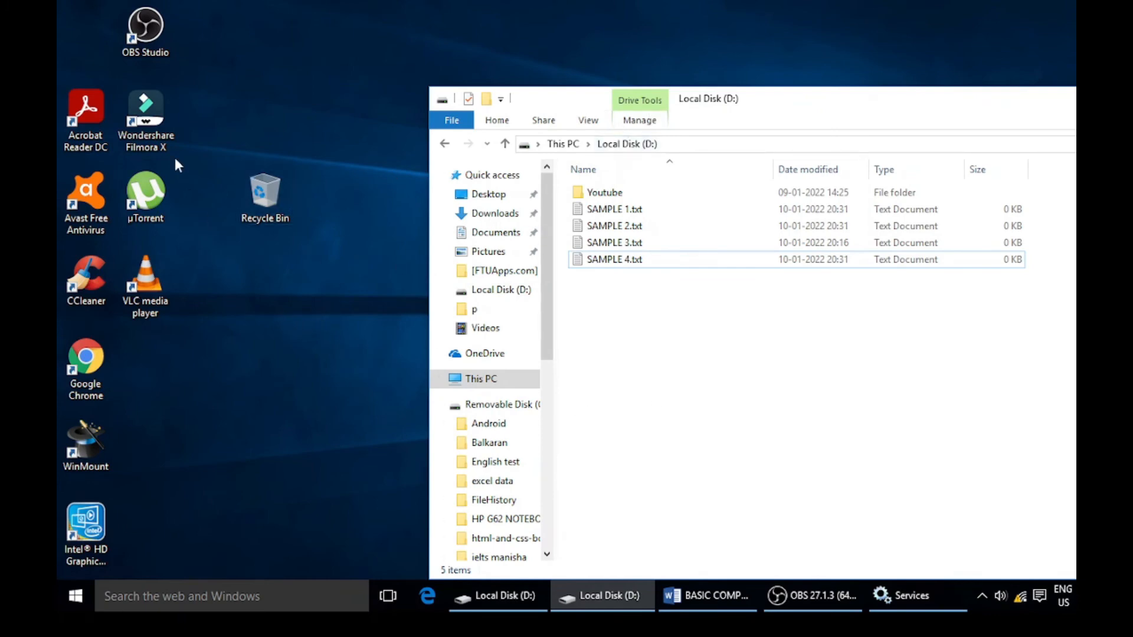
pyautogui.click(1043, 104)
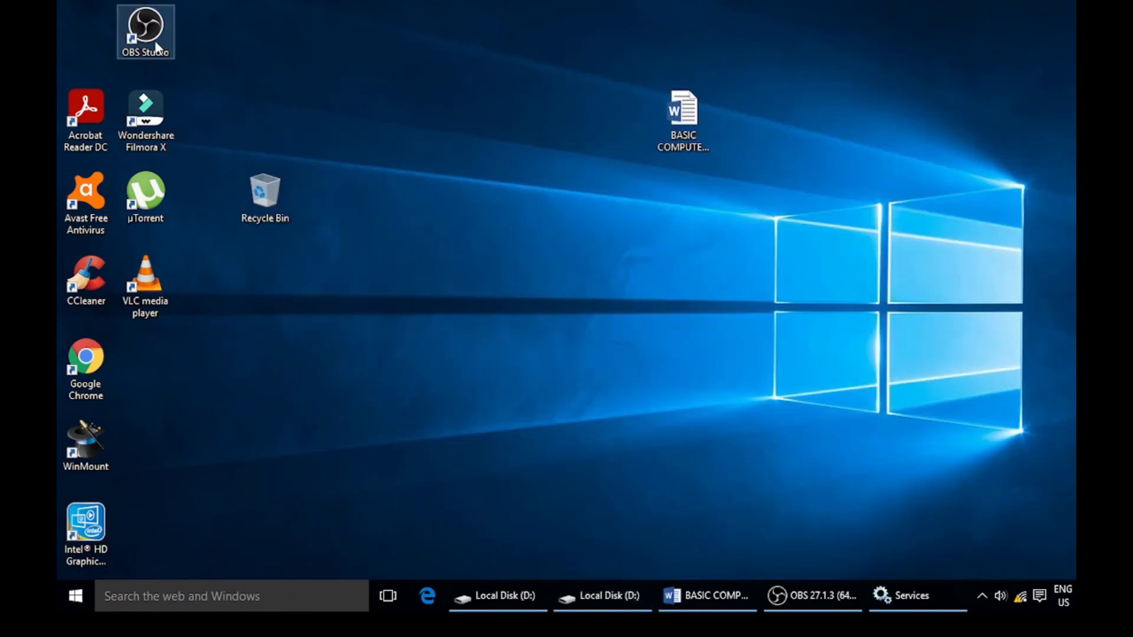
pyautogui.click(142, 302)
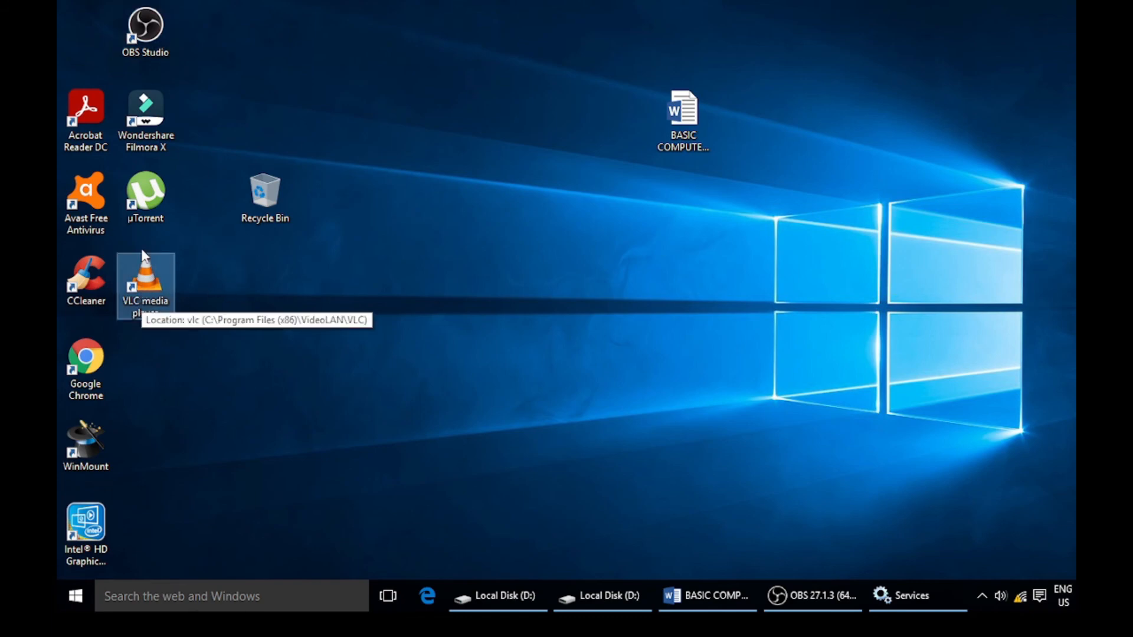
pyautogui.click(148, 40)
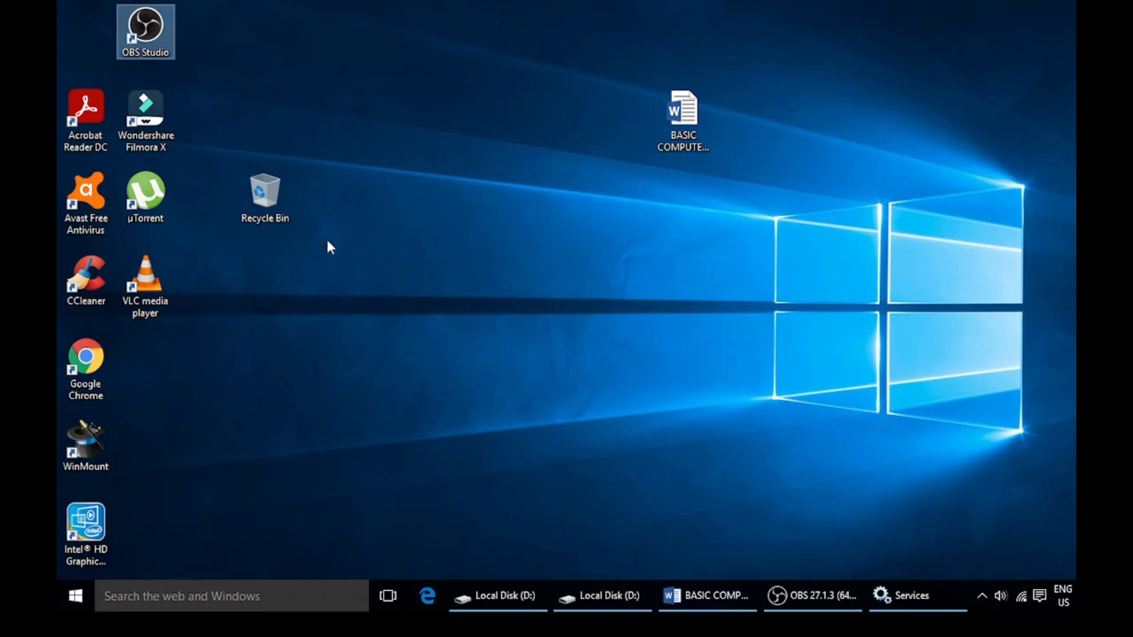
pyautogui.doubleClick(145, 300)
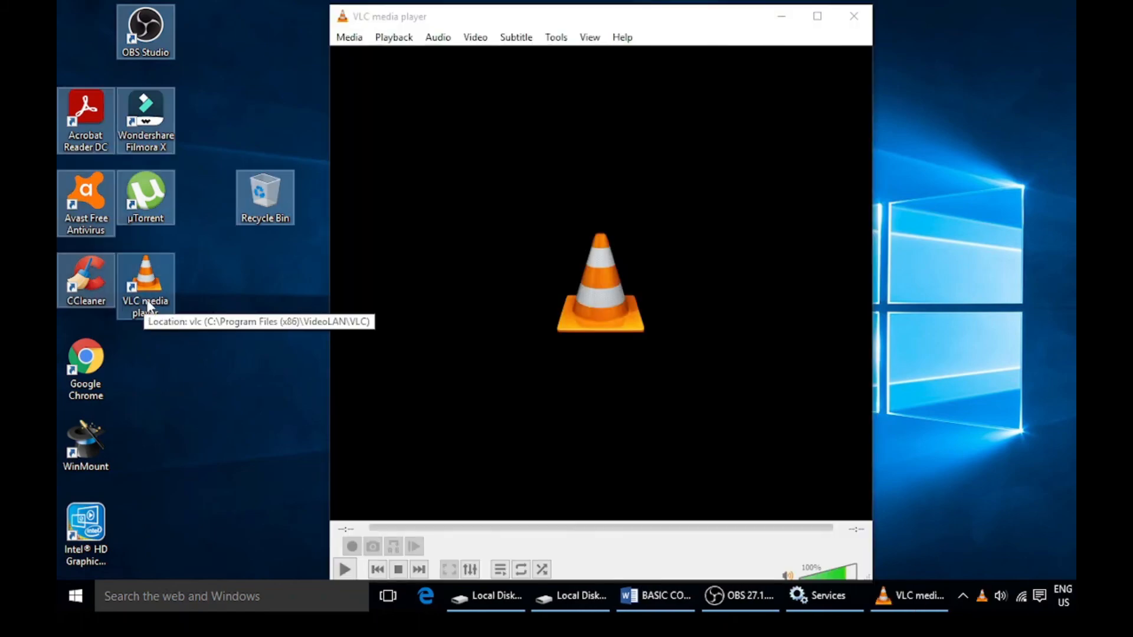
pyautogui.click(847, 19)
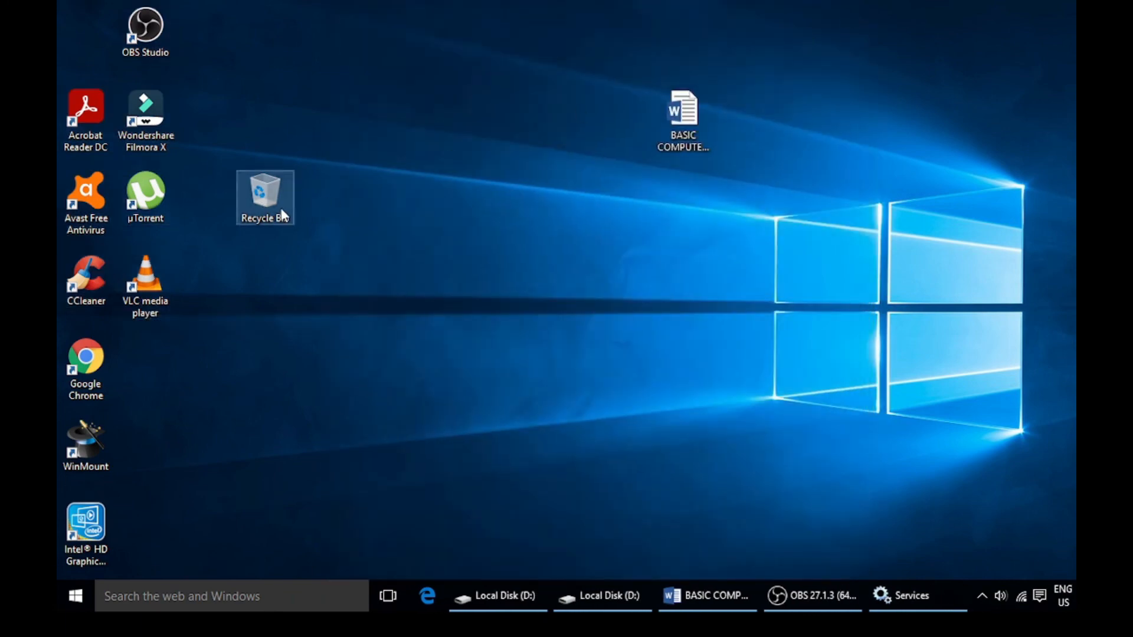
# - Range-select the desktop icons from OBS Studio to VLC media player, clear that selection, and range-select Google Chrome through Intel HD Graphics
pyautogui.click(157, 44)
pyautogui.keyDown('shift'); pyautogui.click(157, 276); pyautogui.keyUp('shift')
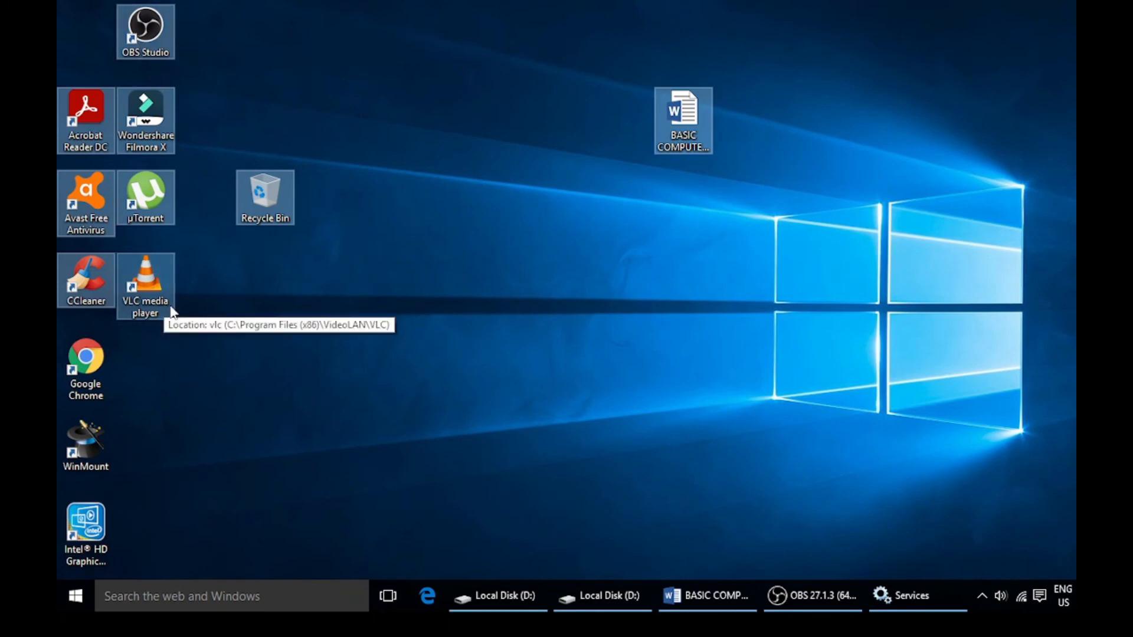
pyautogui.click(335, 346)
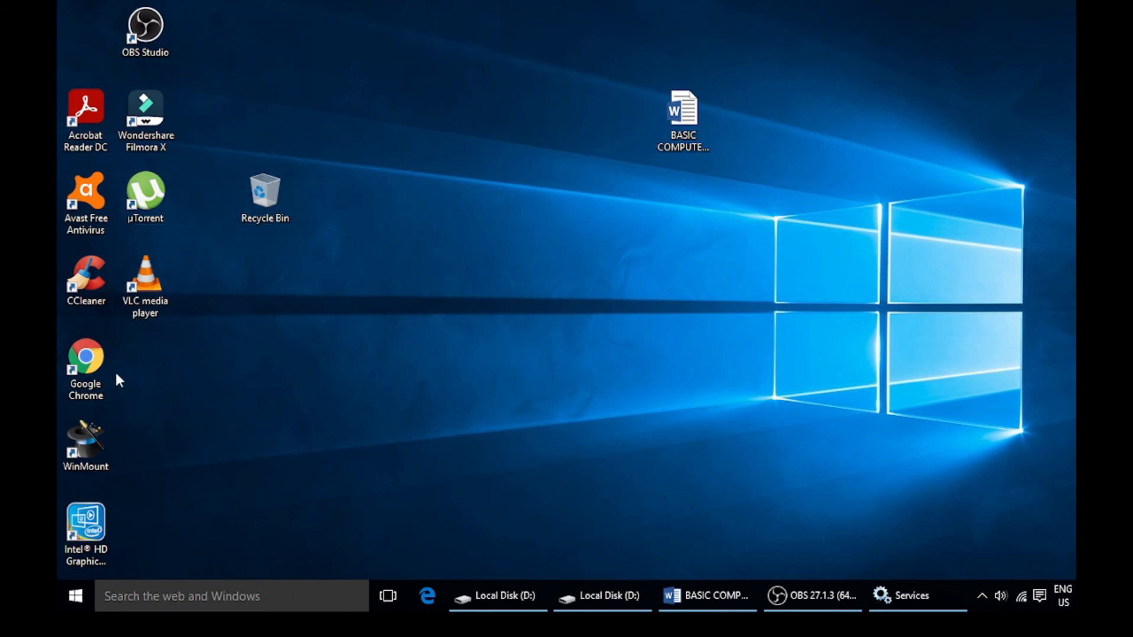
pyautogui.click(93, 371)
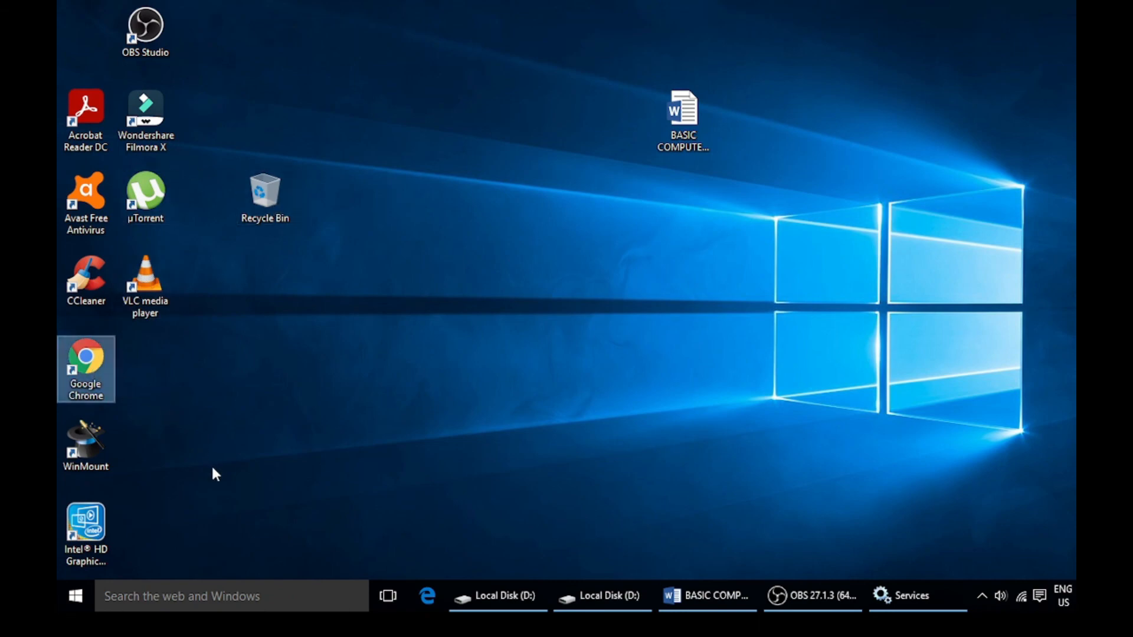
pyautogui.keyDown('shift'); pyautogui.click(80, 538); pyautogui.keyUp('shift')
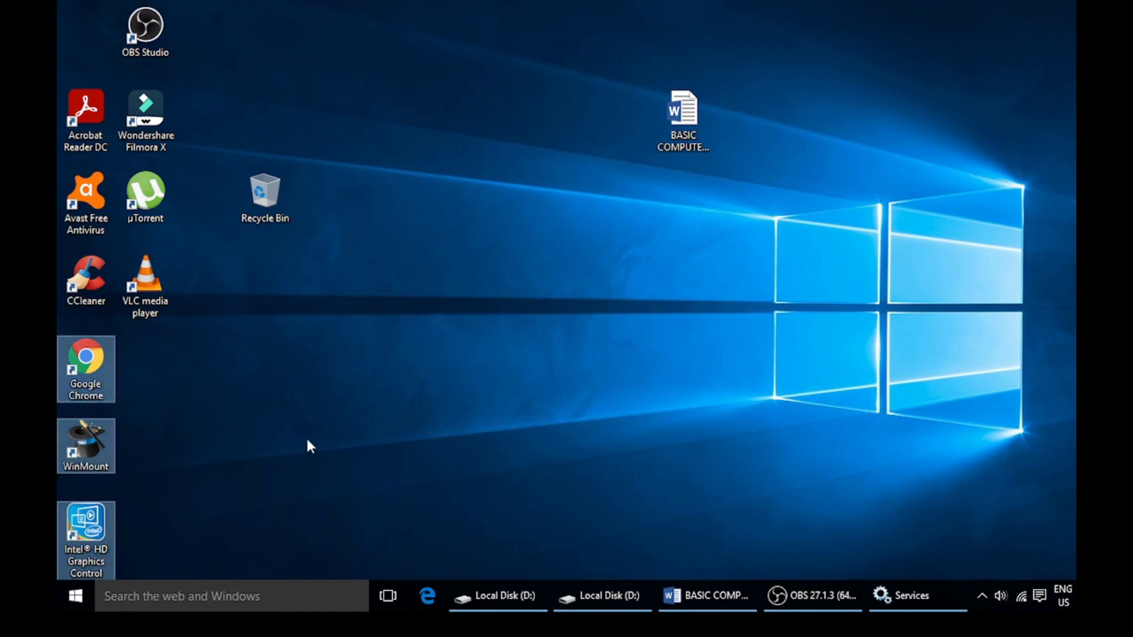
# - With the BASIC COMPUTER document minimized, select SAMPLE 1.txt through SAMPLE 4.txt together in Local Disk (D:) and delete them
pyautogui.press('Return')
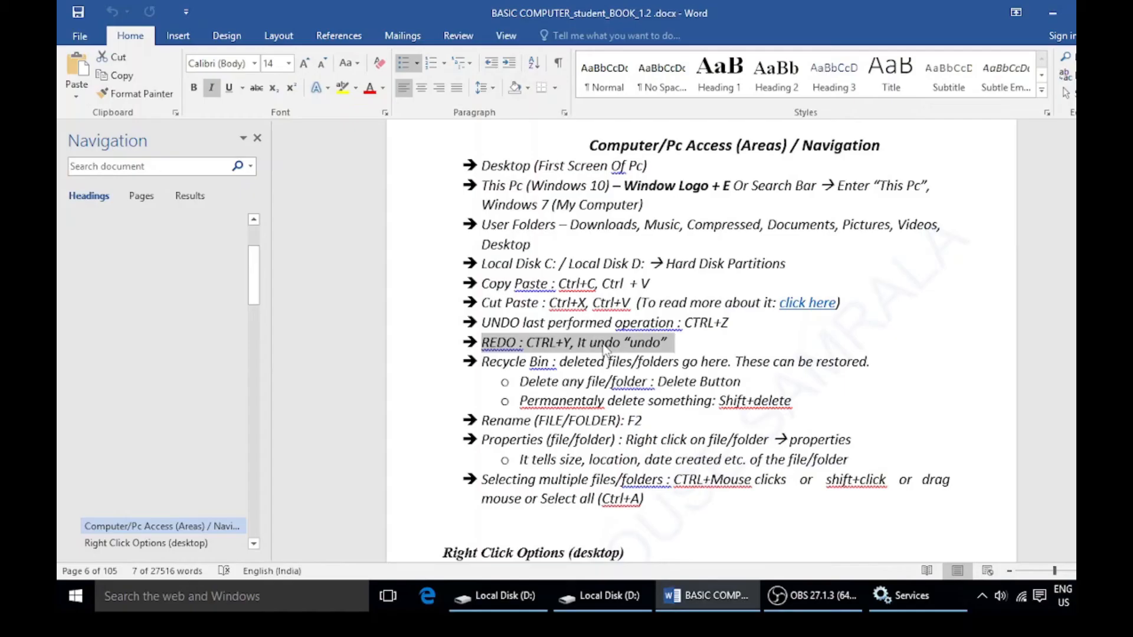
pyautogui.click(1053, 12)
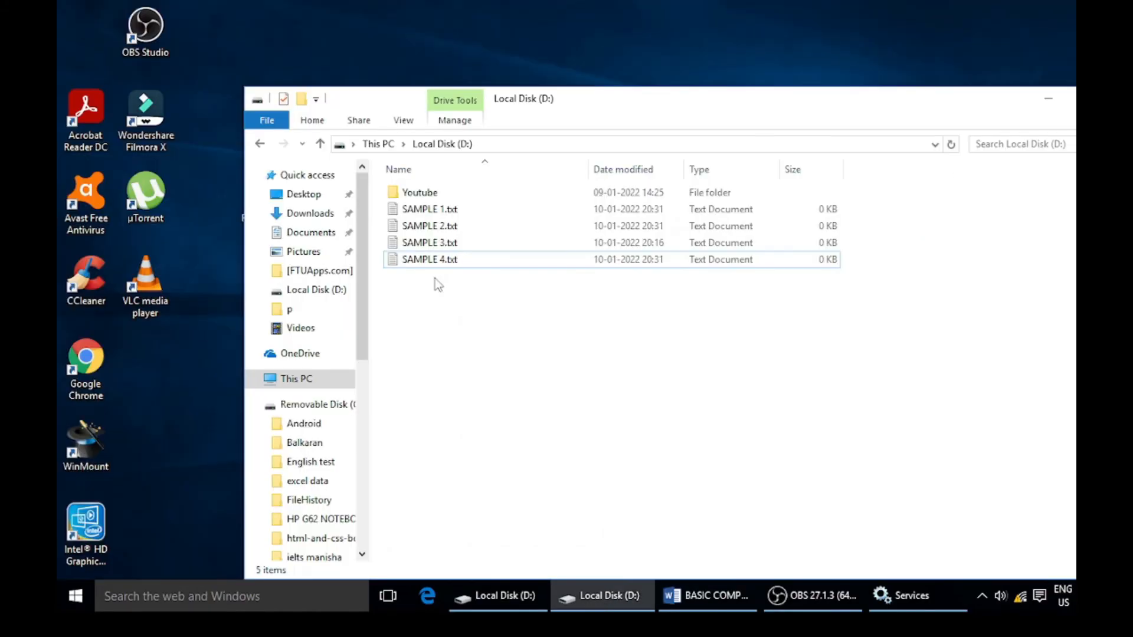
pyautogui.moveTo(434, 278); pyautogui.dragTo(481, 208)
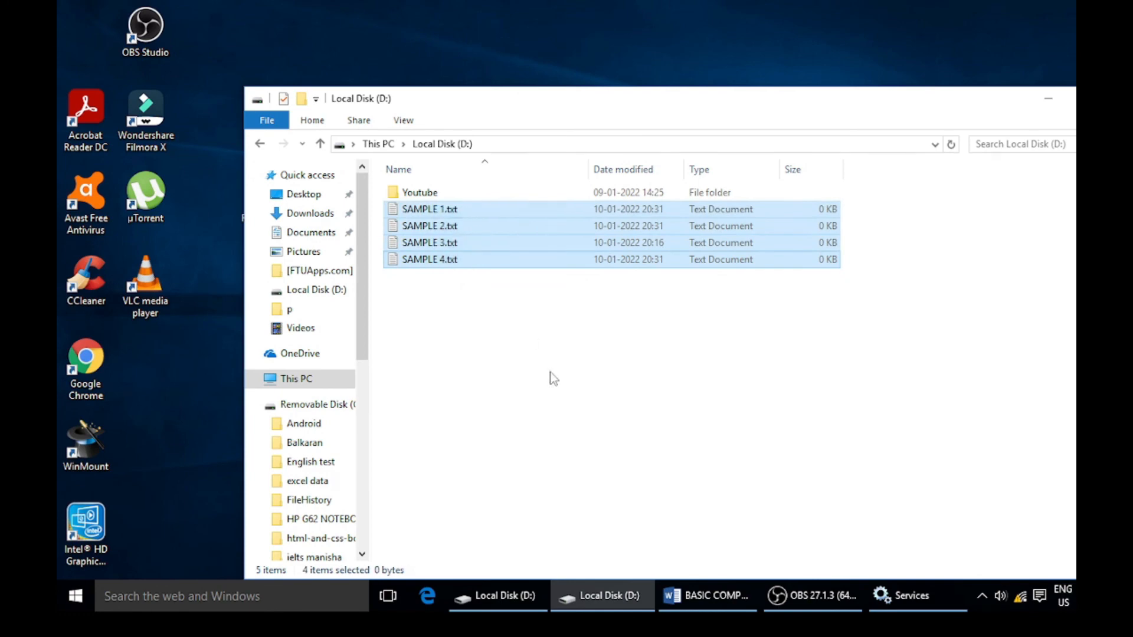
pyautogui.rightClick(463, 247)
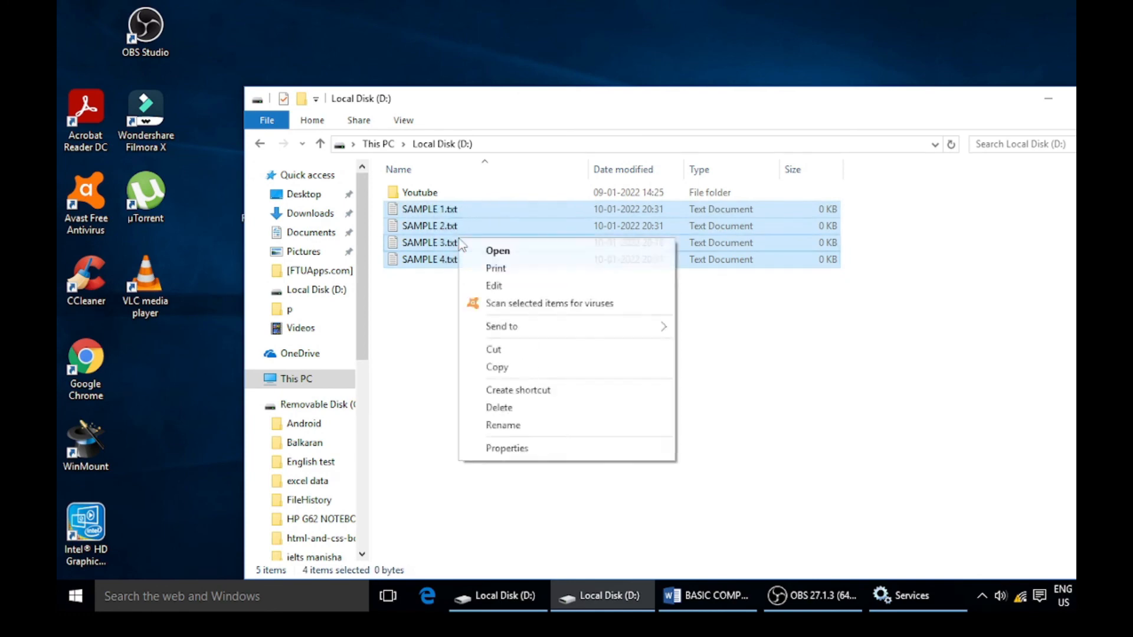
pyautogui.click(518, 410)
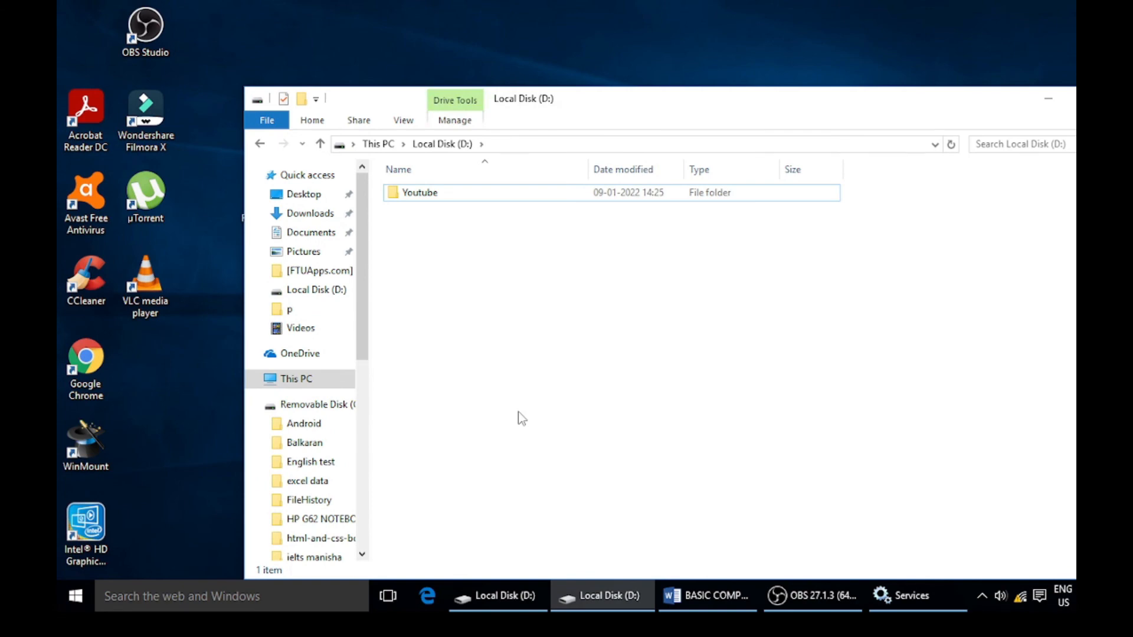
# - Undo the deletion of the four SAMPLE text files in Local Disk (D:) and redo it
pyautogui.hotkey('ctrl', 'z')
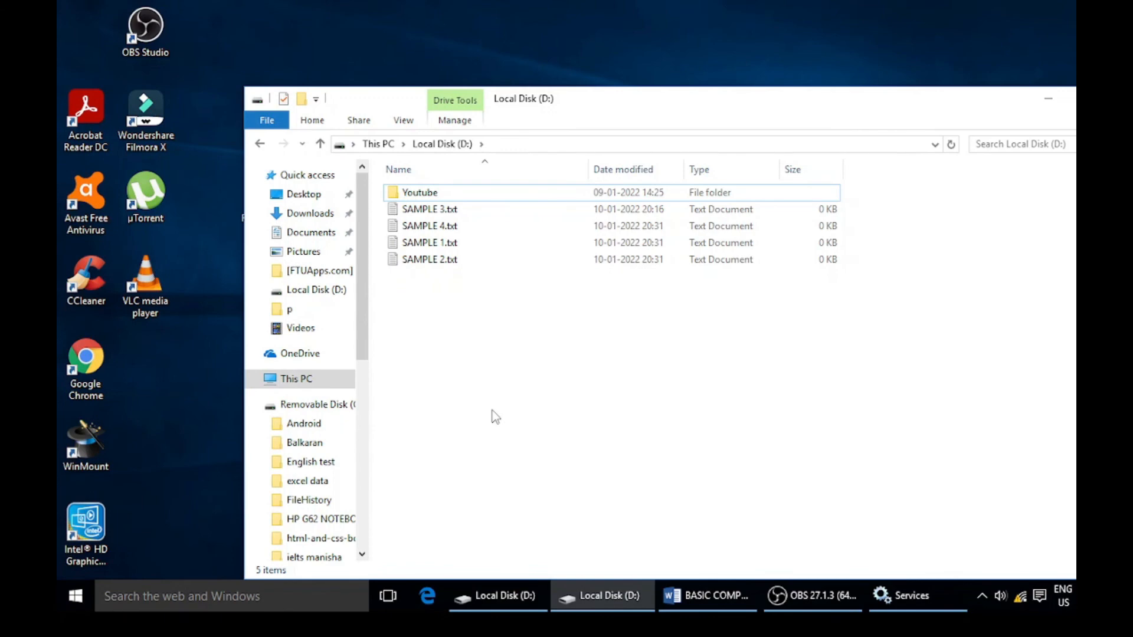
pyautogui.hotkey('ctrl', 'y')
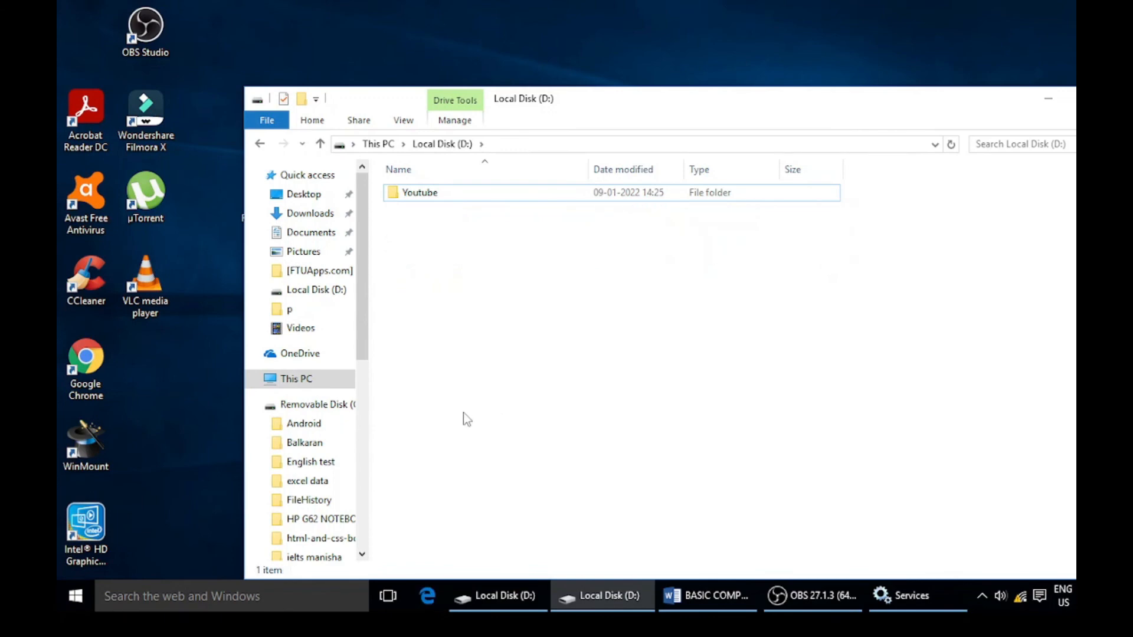